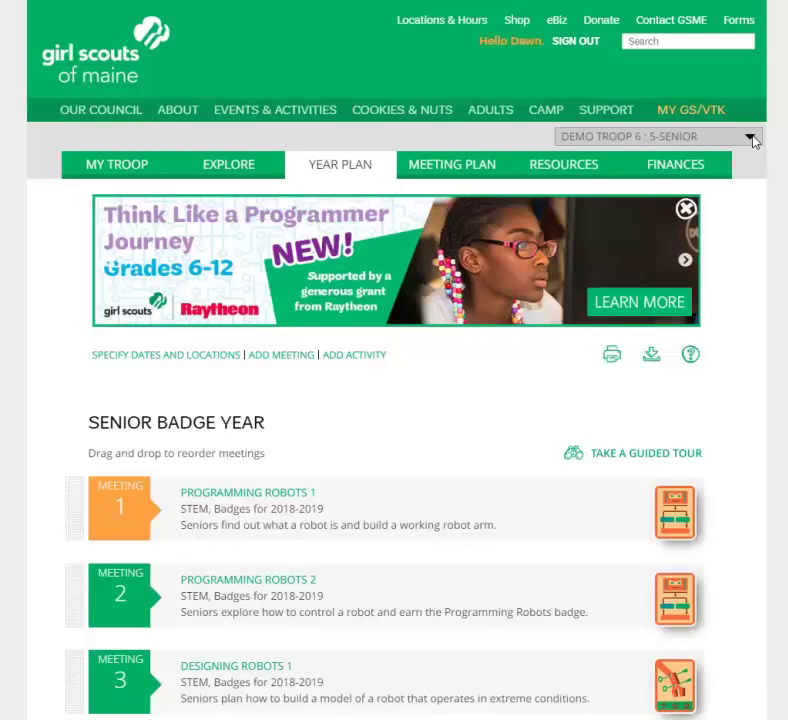
# Step: Switch to Demo Troop 4 : 4-Cadette and look through its year plan's meetings and dated events
pyautogui.click(750, 137)
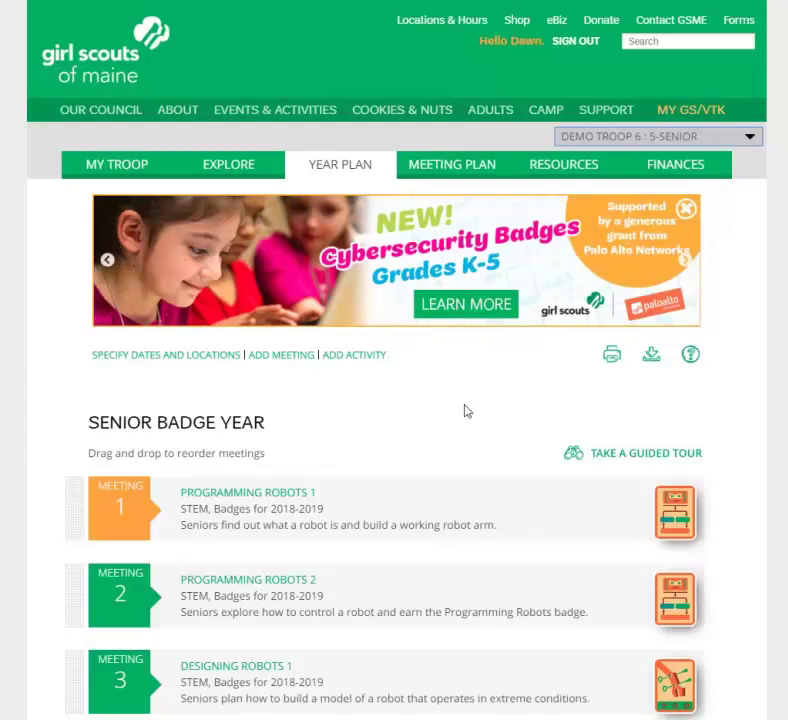
pyautogui.click(751, 139)
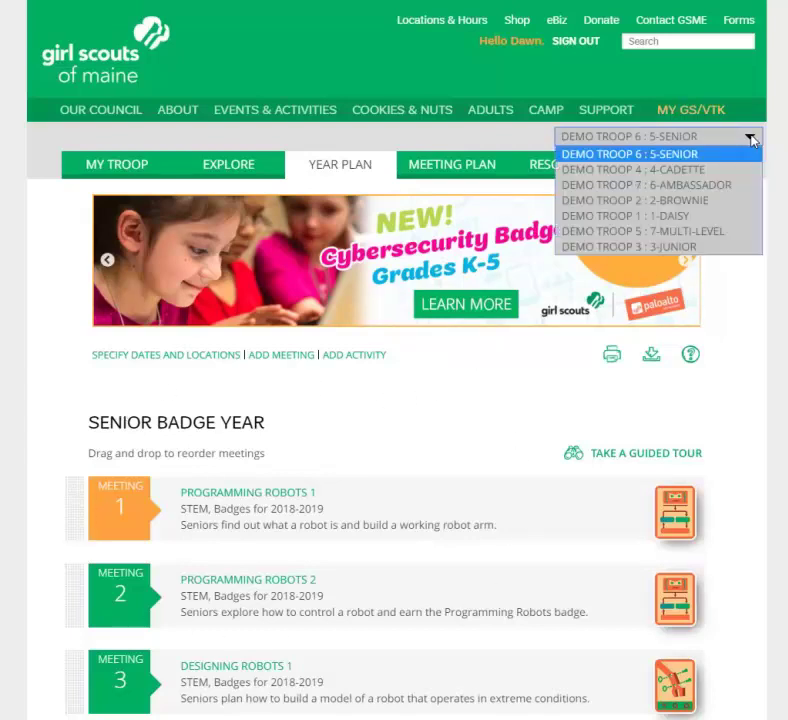
pyautogui.click(697, 172)
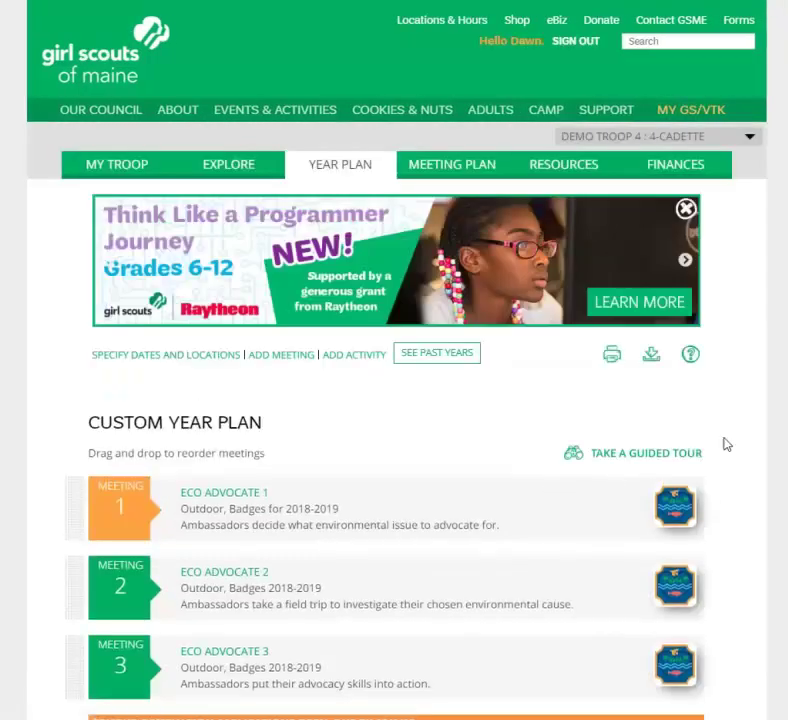
pyautogui.scroll(-2, 427, 521)
pyautogui.scroll(-1, 427, 521)
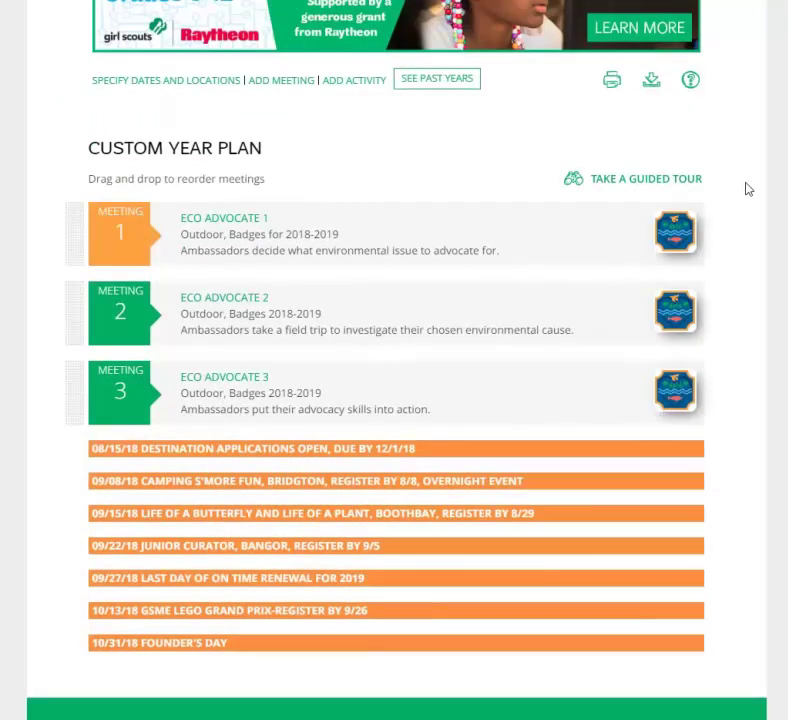
pyautogui.scroll(3, 748, 187)
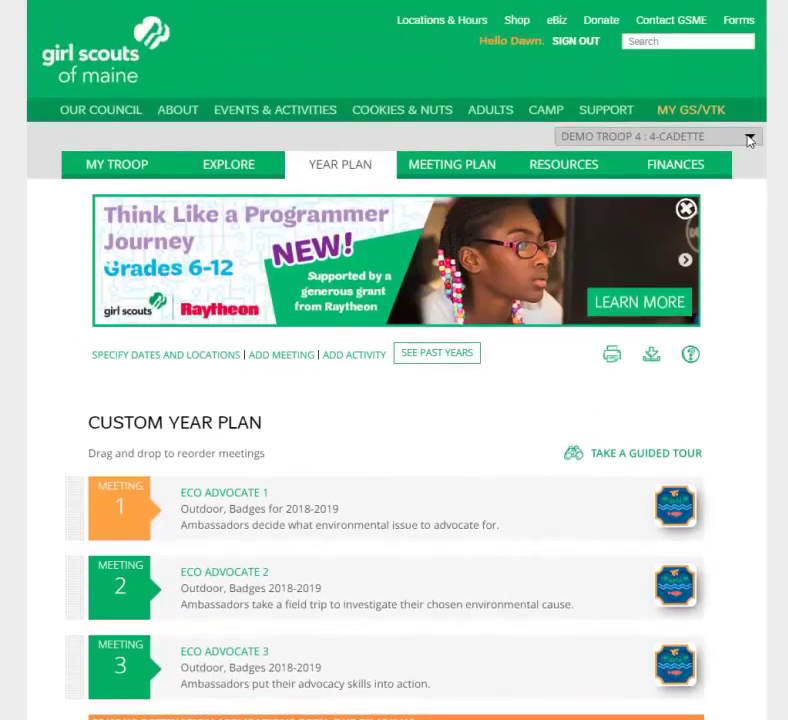
# Step: Switch the year plan to Demo Troop 2 : 2-Brownie
pyautogui.click(749, 136)
pyautogui.click(746, 200)
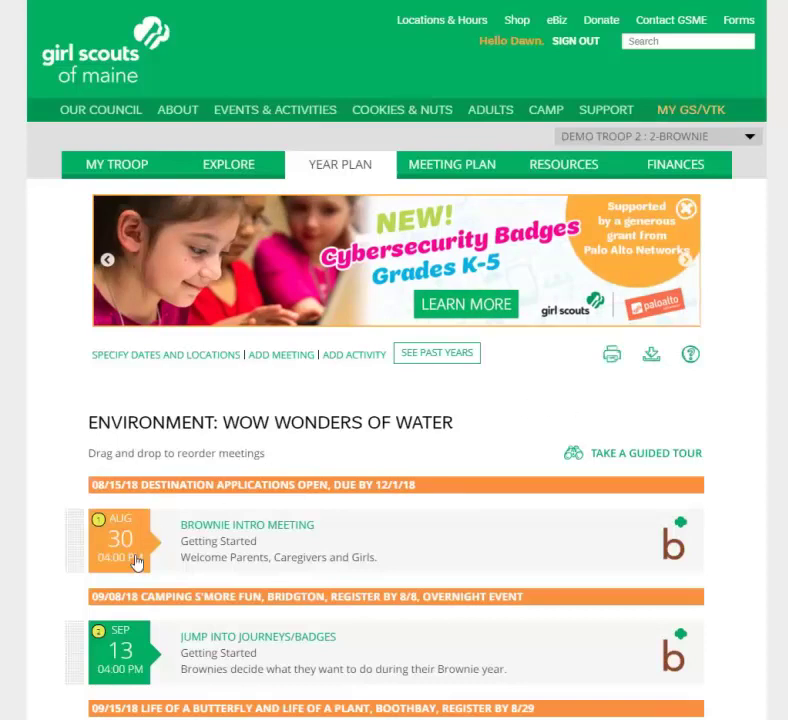
# Step: Reschedule the Brownie Intro Meeting to September 6, 2018 in the troop's meeting dates and locations
pyautogui.click(168, 360)
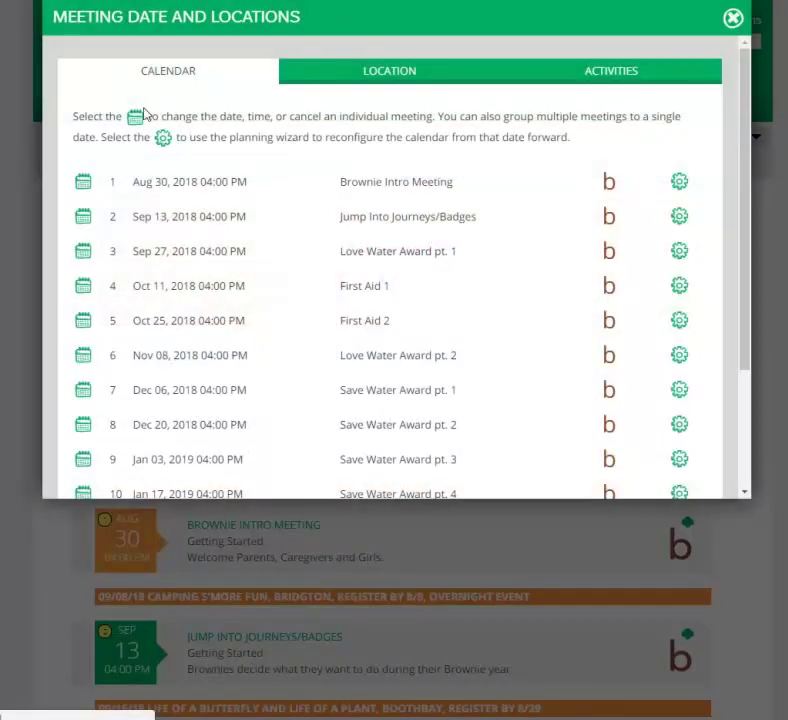
pyautogui.click(85, 185)
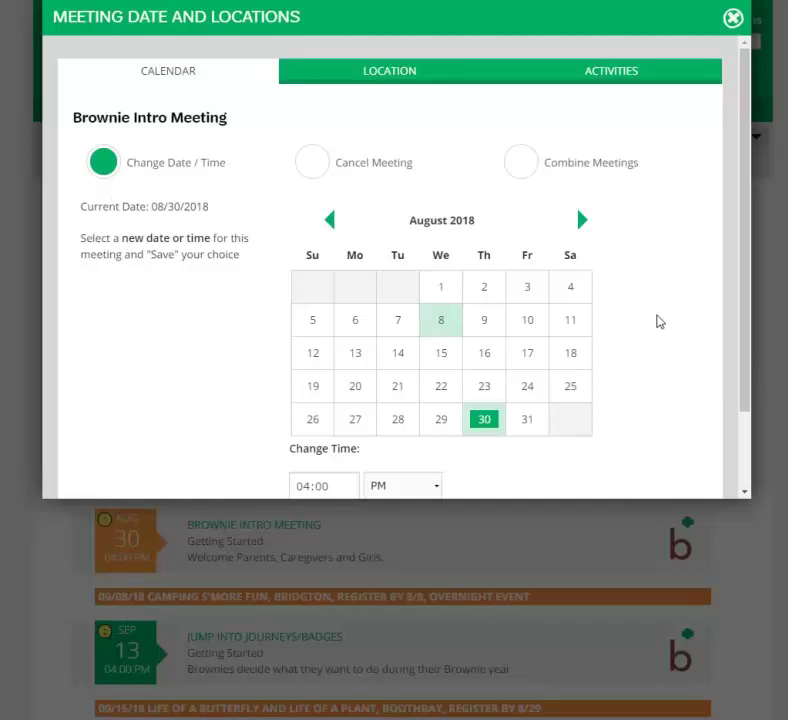
pyautogui.scroll(-2, 656, 332)
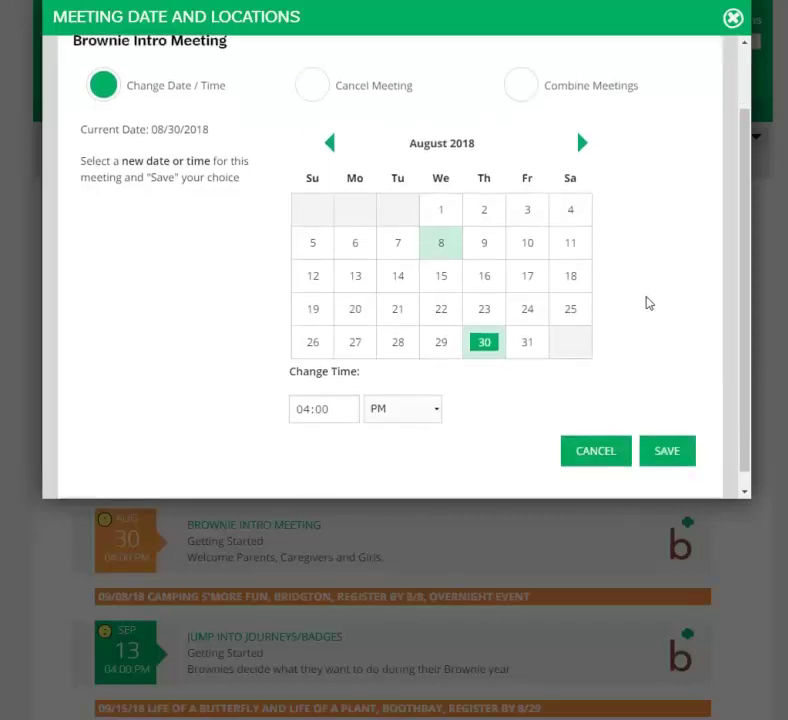
pyautogui.click(583, 144)
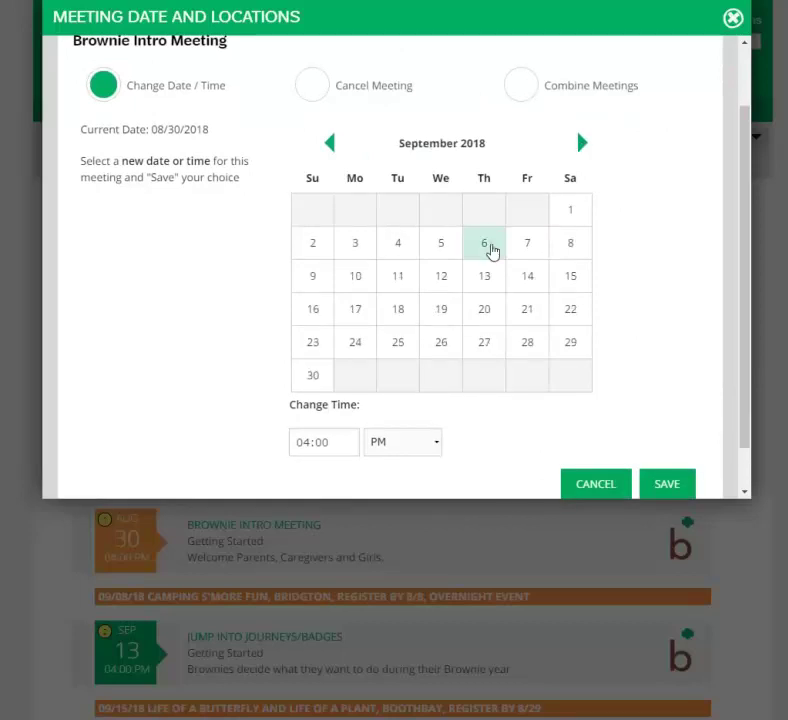
pyautogui.click(490, 248)
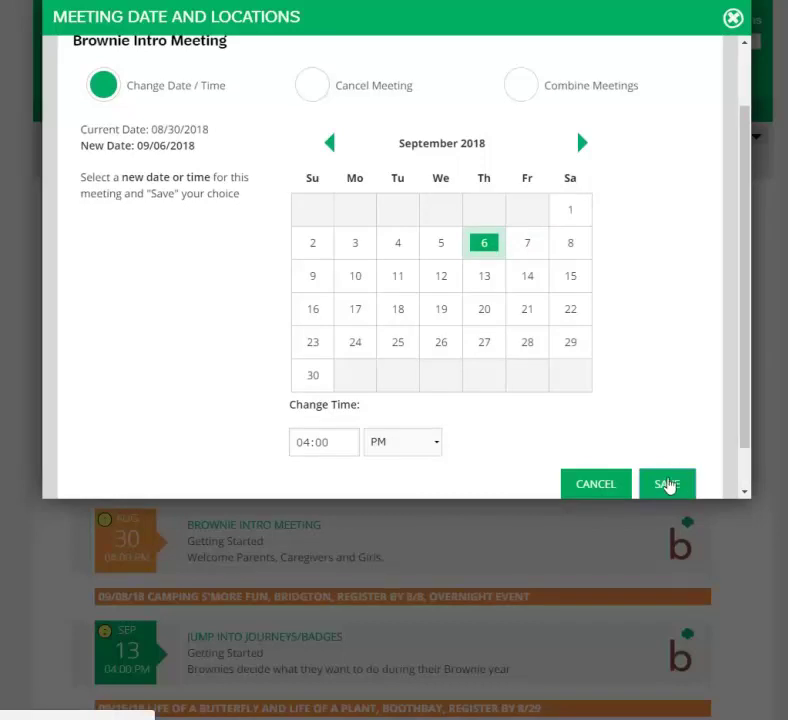
pyautogui.click(668, 484)
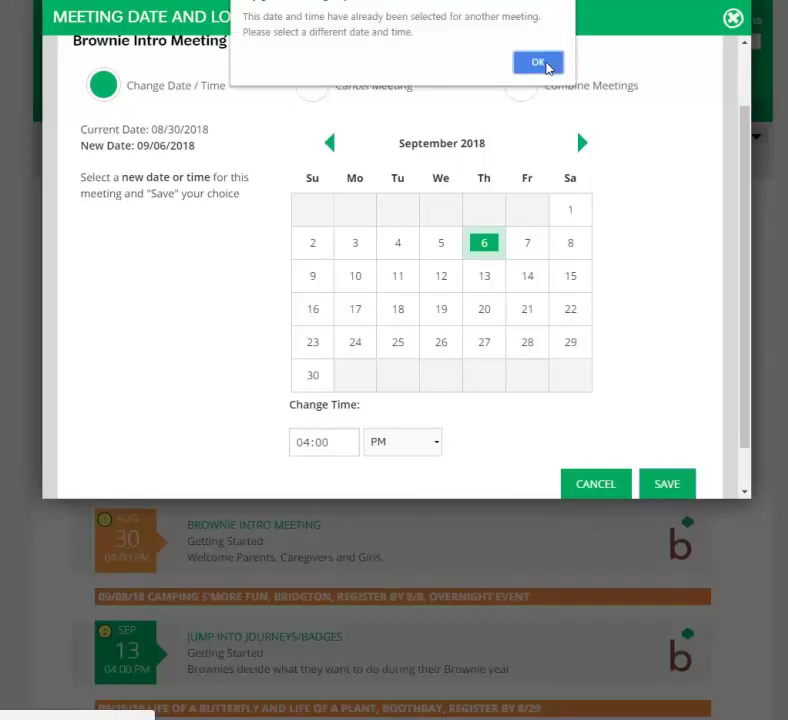
pyautogui.click(550, 63)
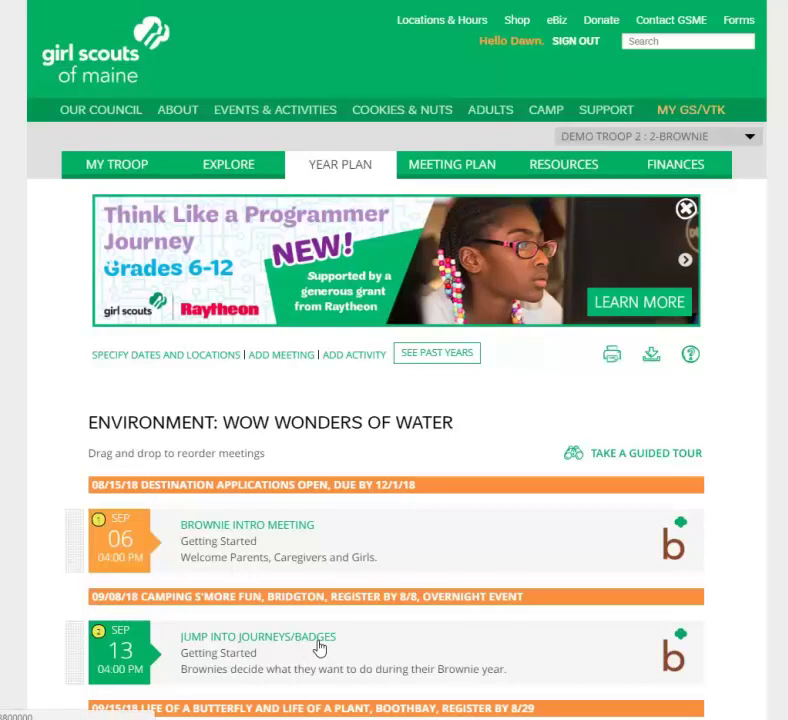
# Step: Go to the Brownie badge and journey explorer and display the popular pre-selected tracks
pyautogui.click(225, 172)
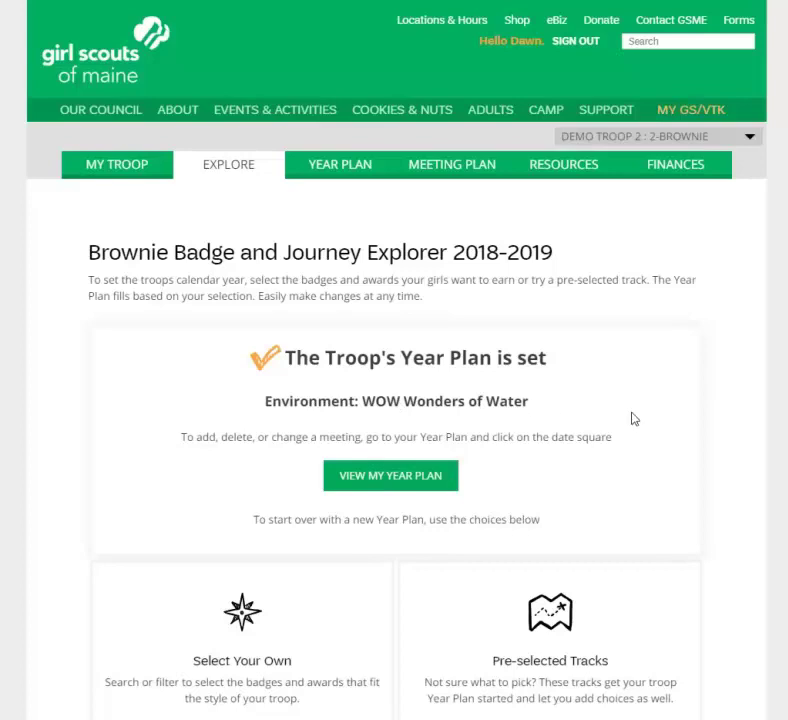
pyautogui.scroll(-2, 613, 412)
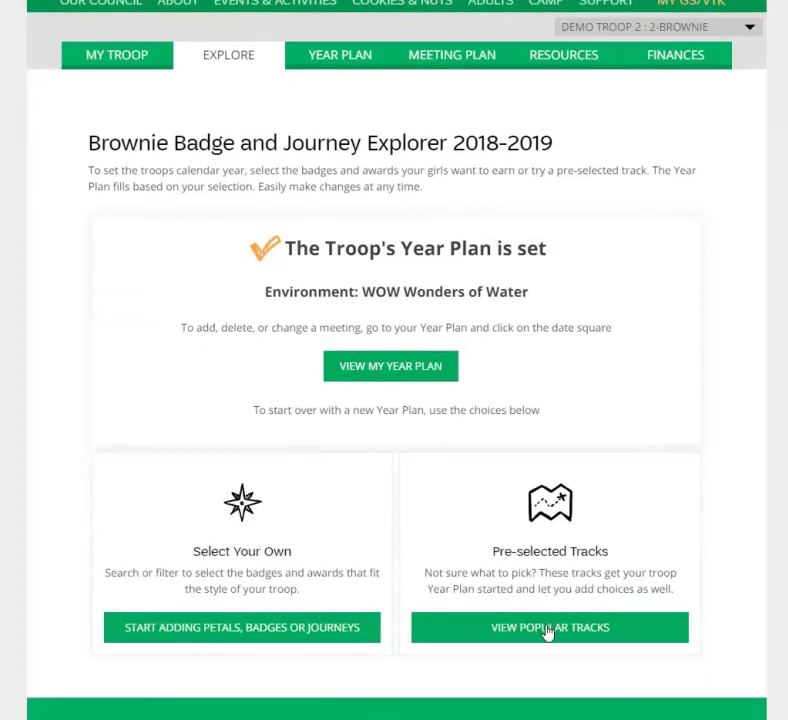
pyautogui.click(548, 632)
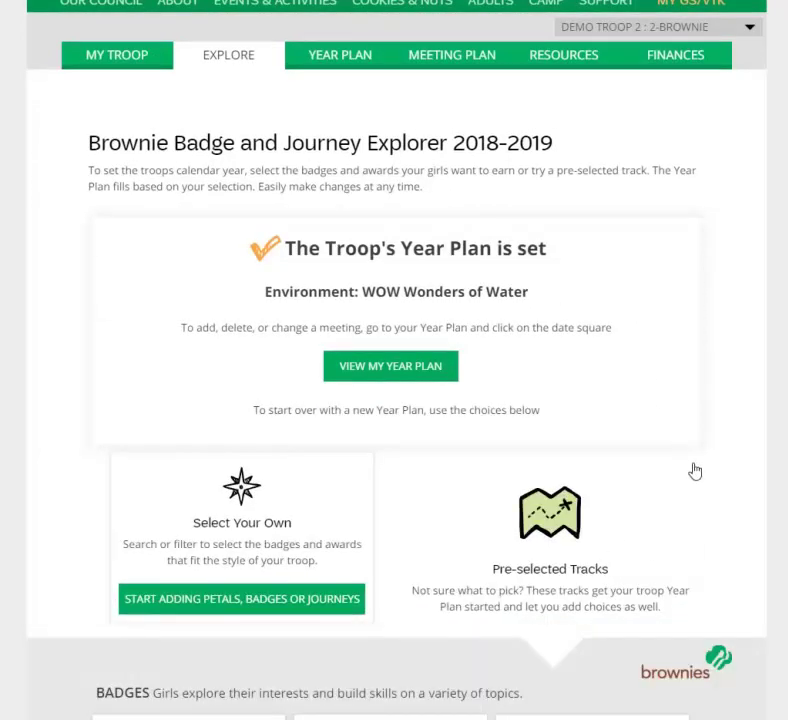
pyautogui.scroll(-7, 700, 508)
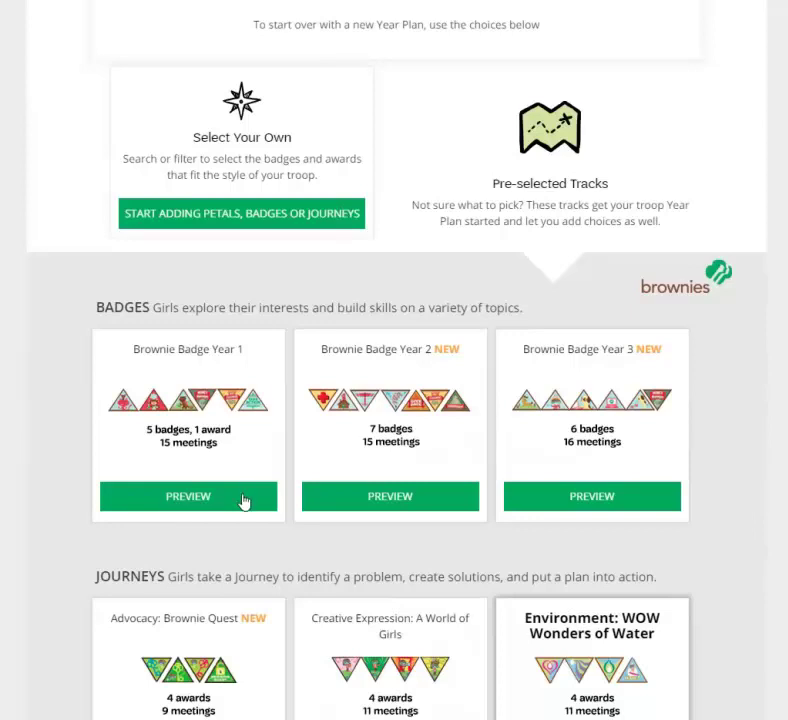
# Step: Preview the Brownie Badge Year 1 track, review its full meeting list, and close the preview
pyautogui.click(186, 505)
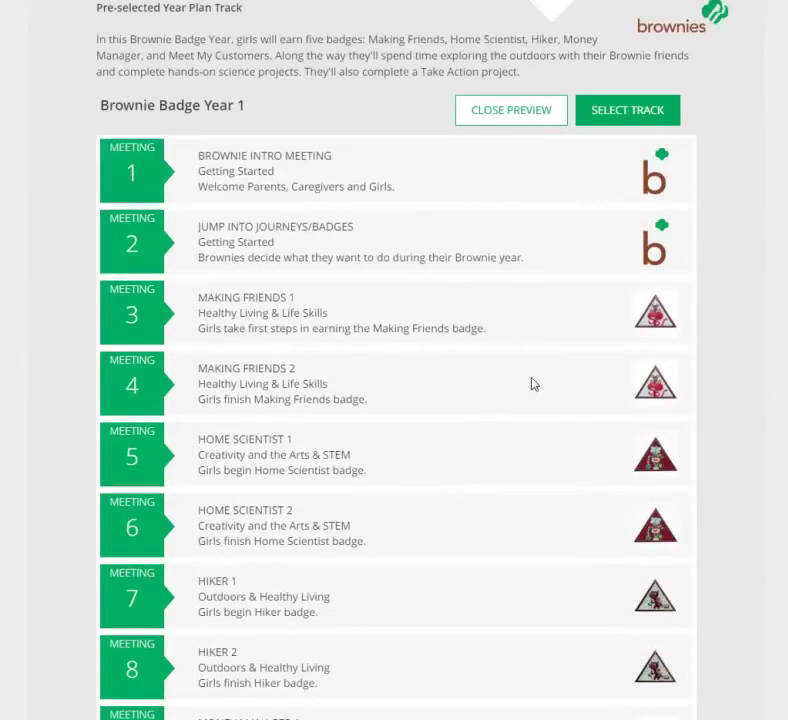
pyautogui.scroll(-2, 550, 420)
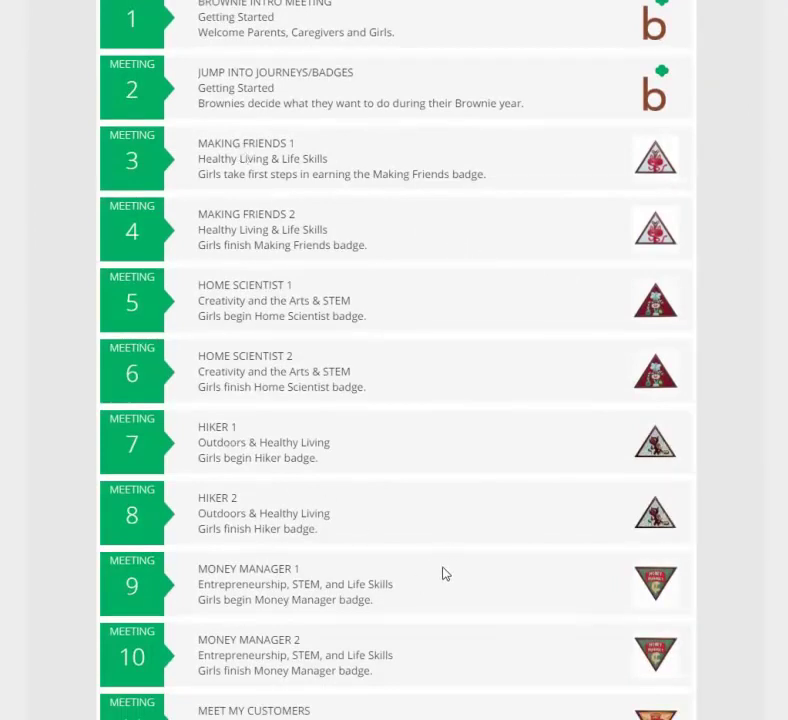
pyautogui.scroll(-3, 450, 572)
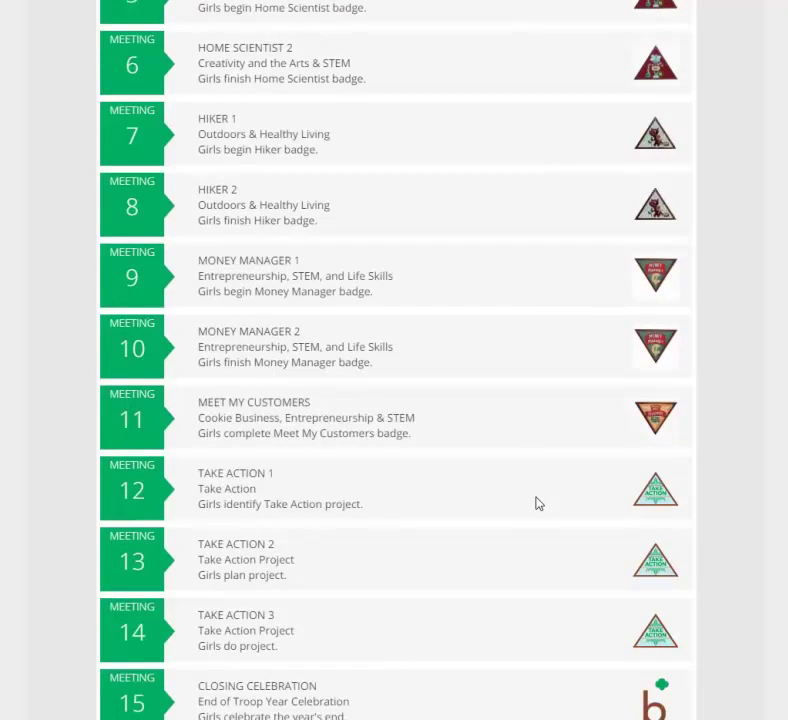
pyautogui.scroll(-1, 521, 503)
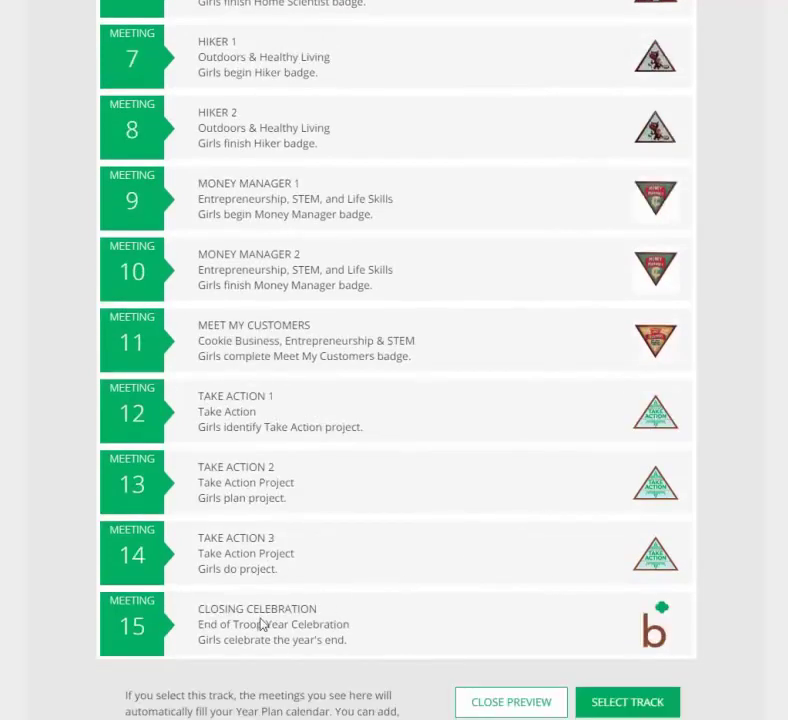
pyautogui.scroll(5, 555, 574)
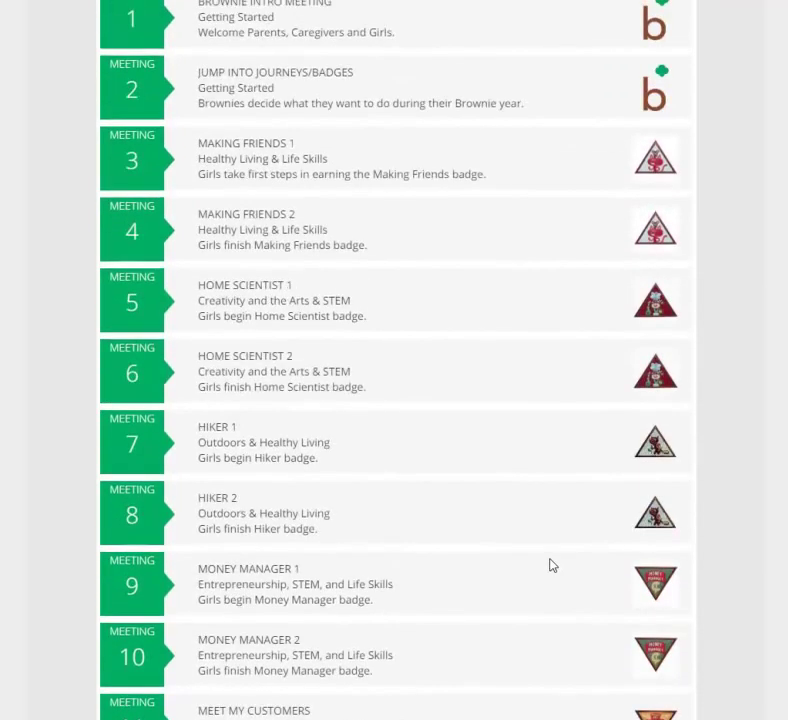
pyautogui.scroll(2, 553, 566)
pyautogui.scroll(2, 549, 566)
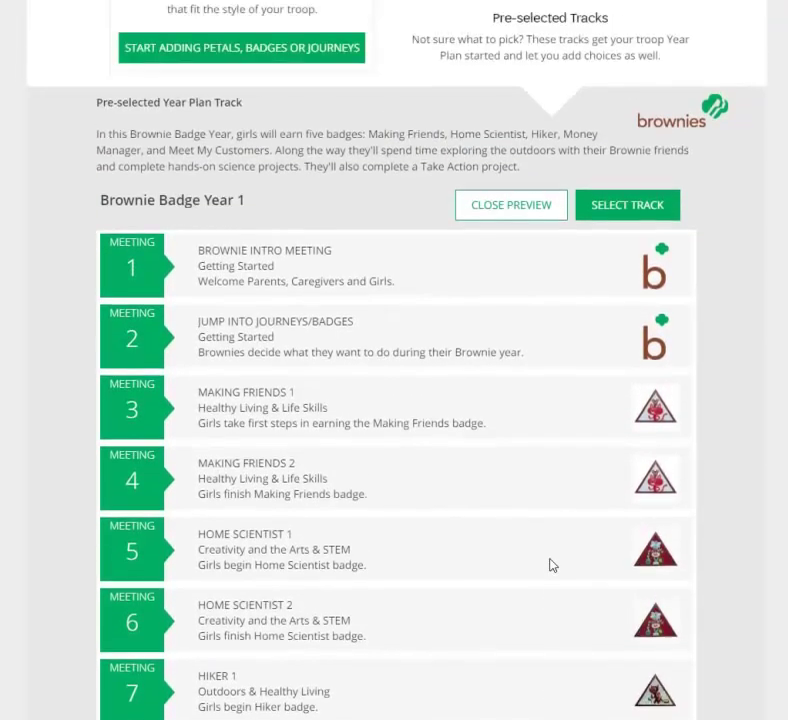
pyautogui.click(513, 268)
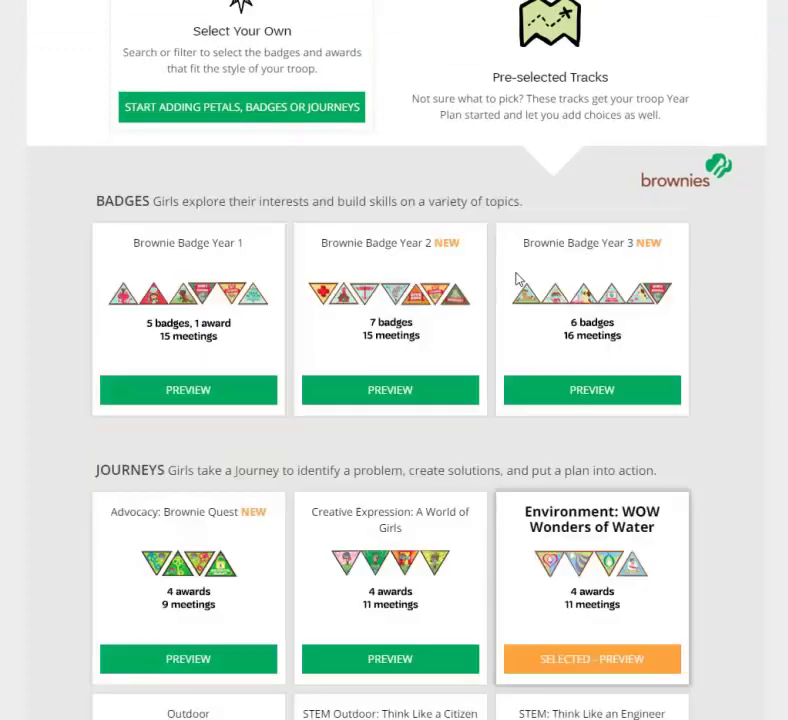
# Step: Preview the Brownie Badge Year 2 track, read through its meetings, and close the preview
pyautogui.click(392, 405)
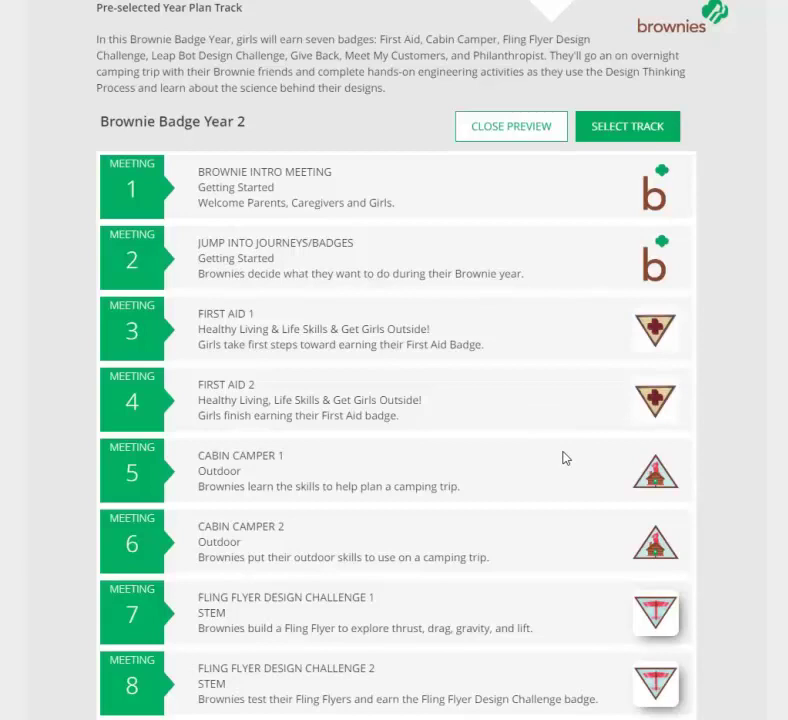
pyautogui.scroll(-3, 565, 458)
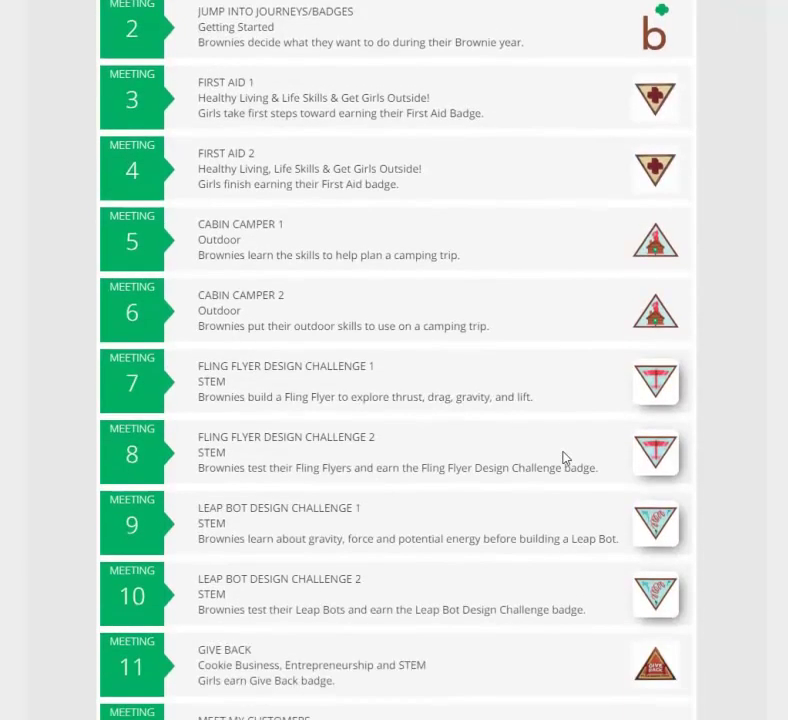
pyautogui.scroll(-2, 565, 458)
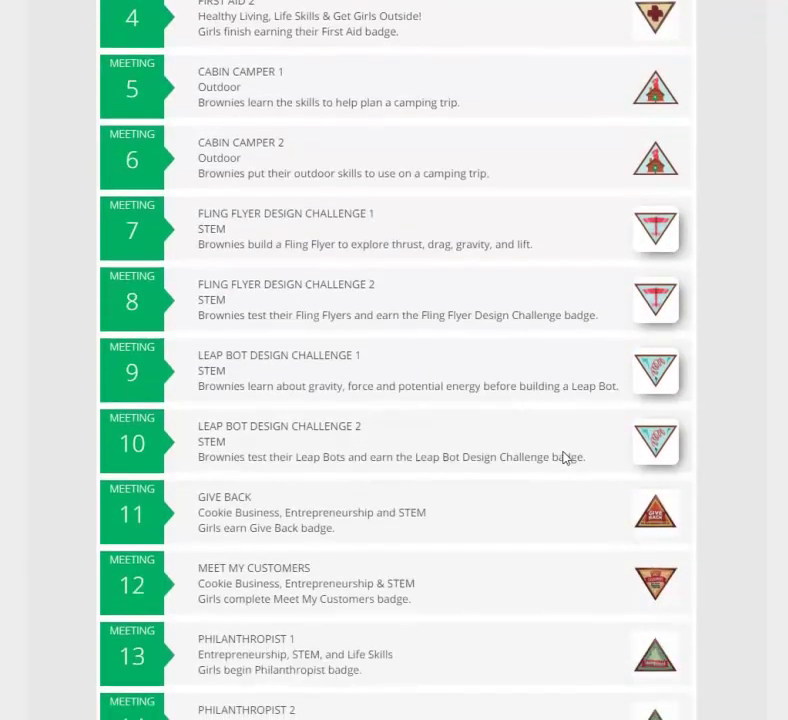
pyautogui.scroll(-3, 565, 458)
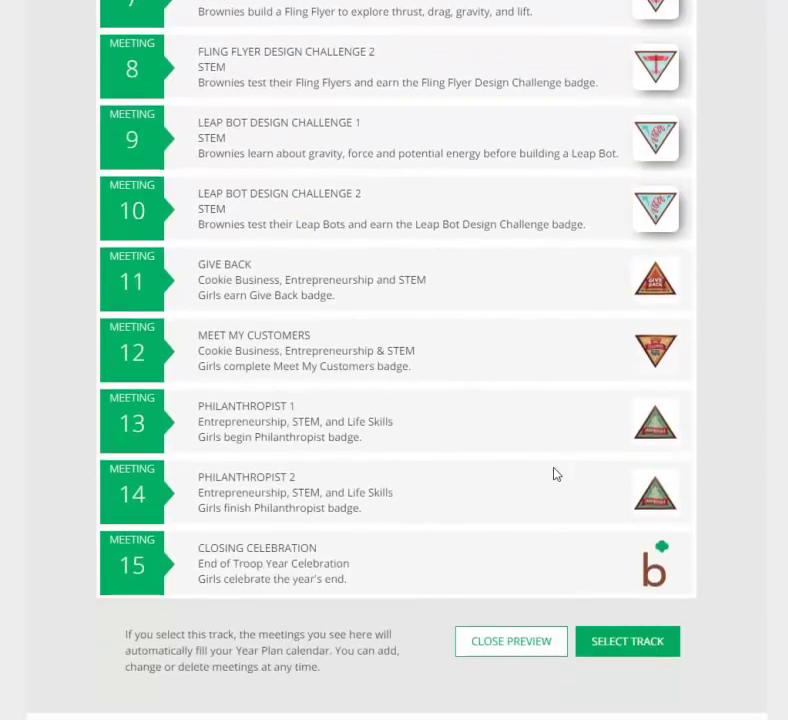
pyautogui.scroll(-1, 556, 474)
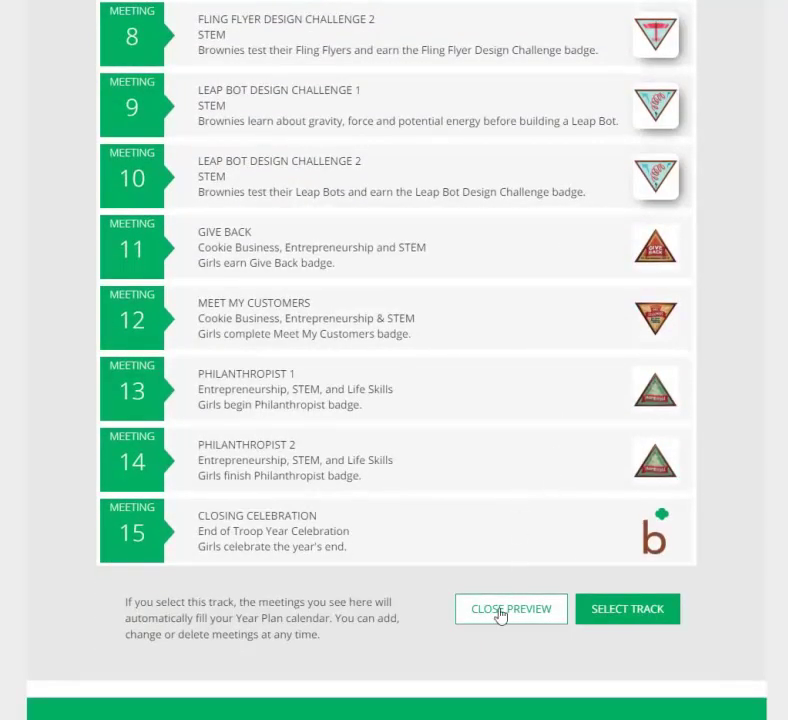
pyautogui.click(500, 615)
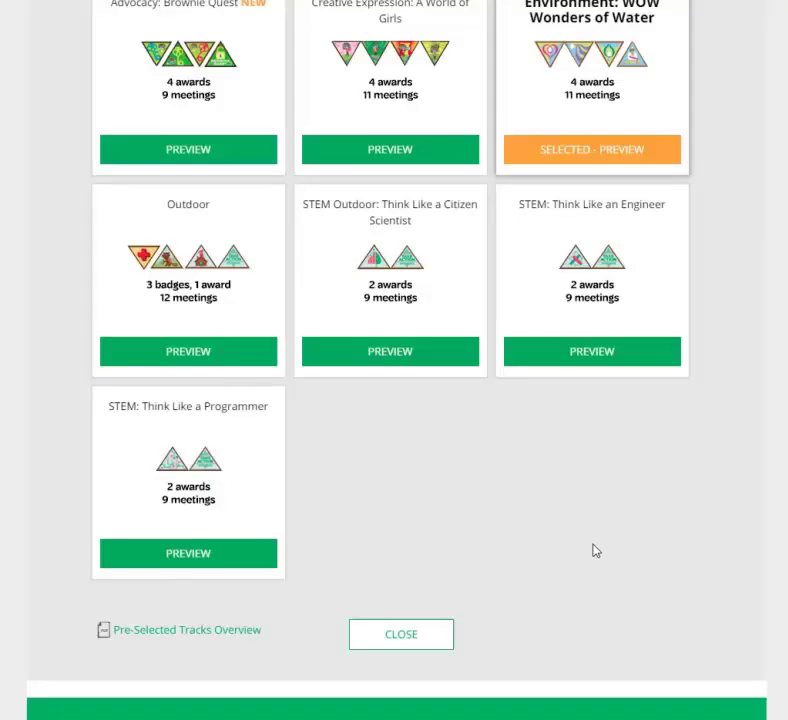
# Step: Preview the Brownie Badge Year 3 track, review its full meeting list, and close the preview
pyautogui.scroll(5, 595, 551)
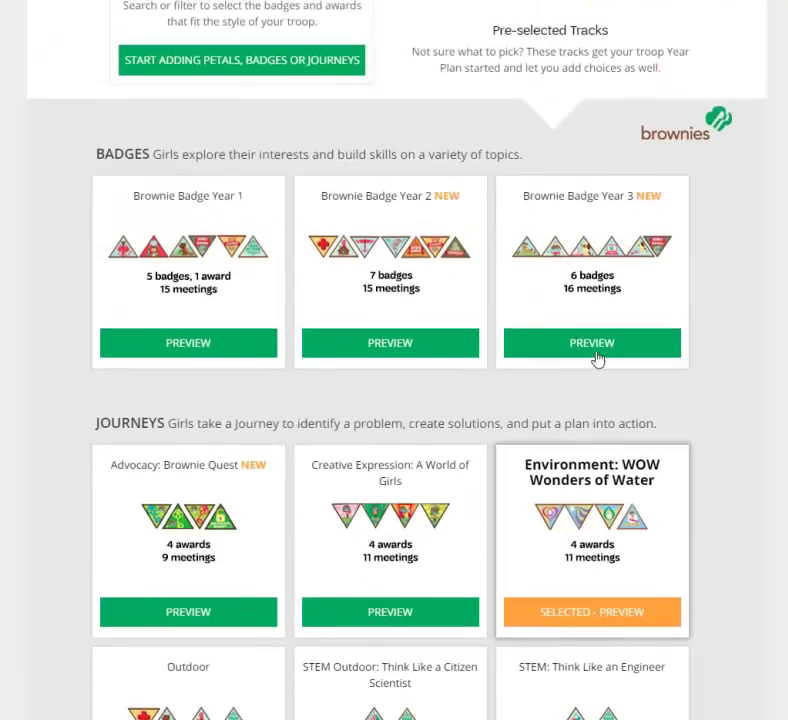
pyautogui.click(593, 352)
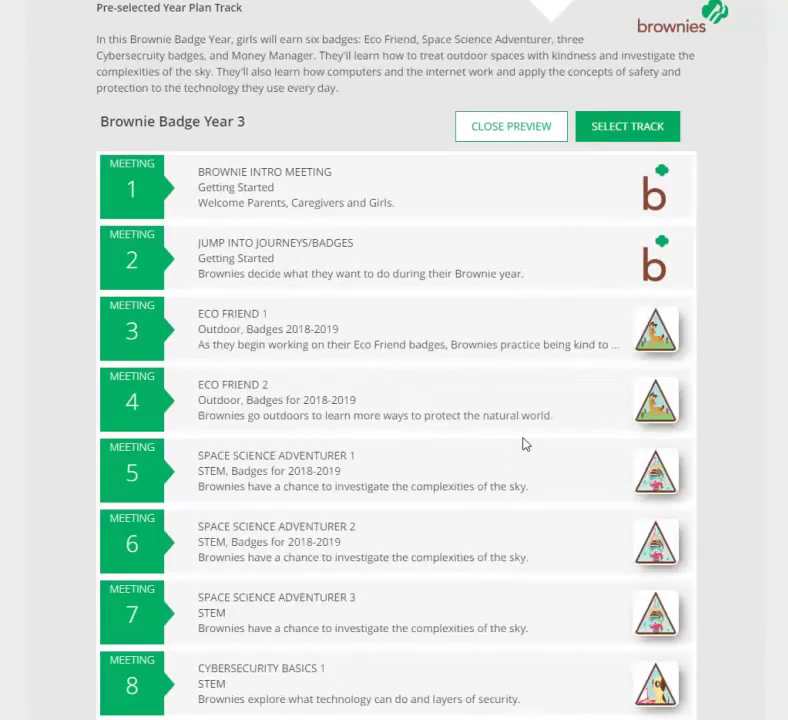
pyautogui.scroll(-3, 529, 475)
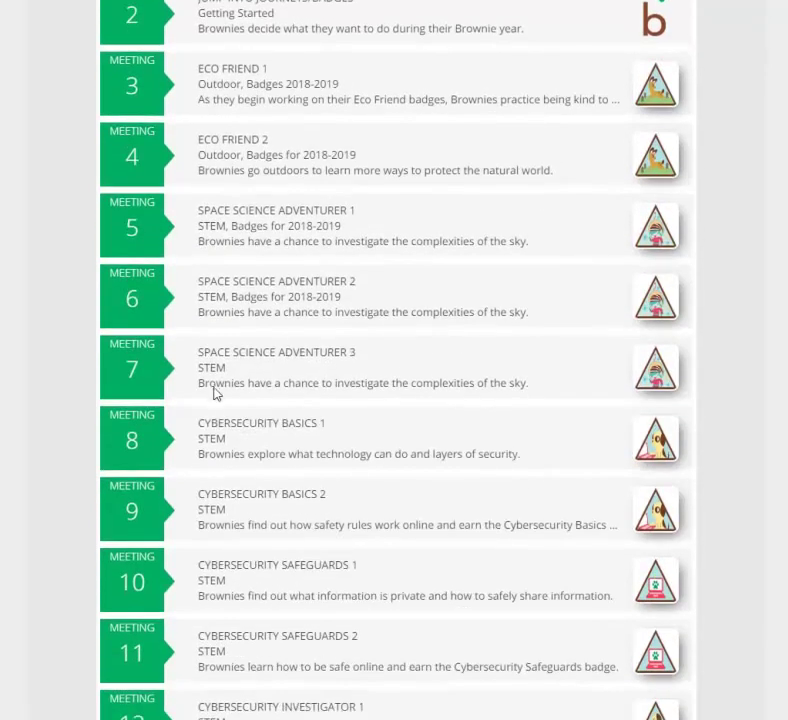
pyautogui.scroll(-3, 538, 454)
pyautogui.scroll(-3, 470, 510)
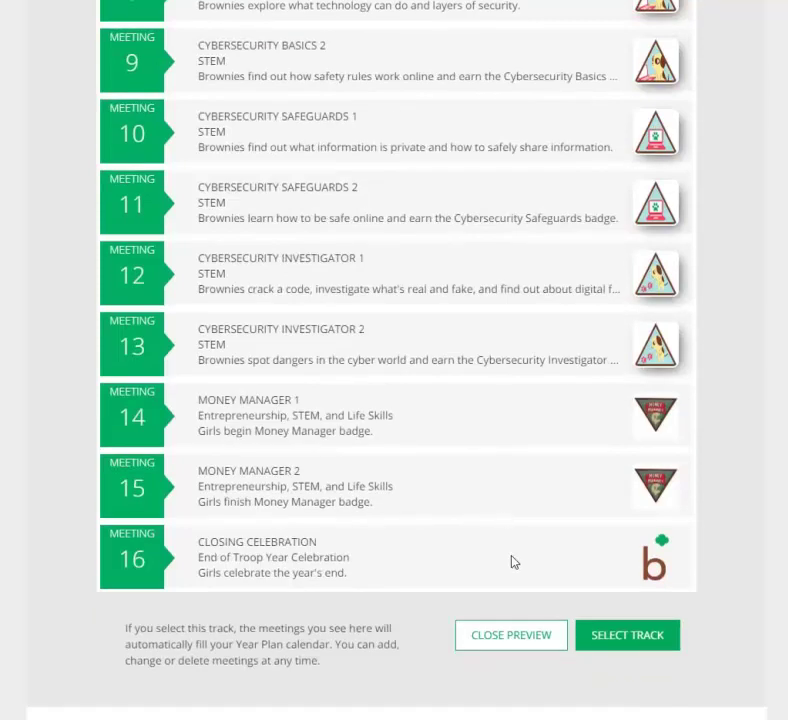
pyautogui.scroll(8, 511, 562)
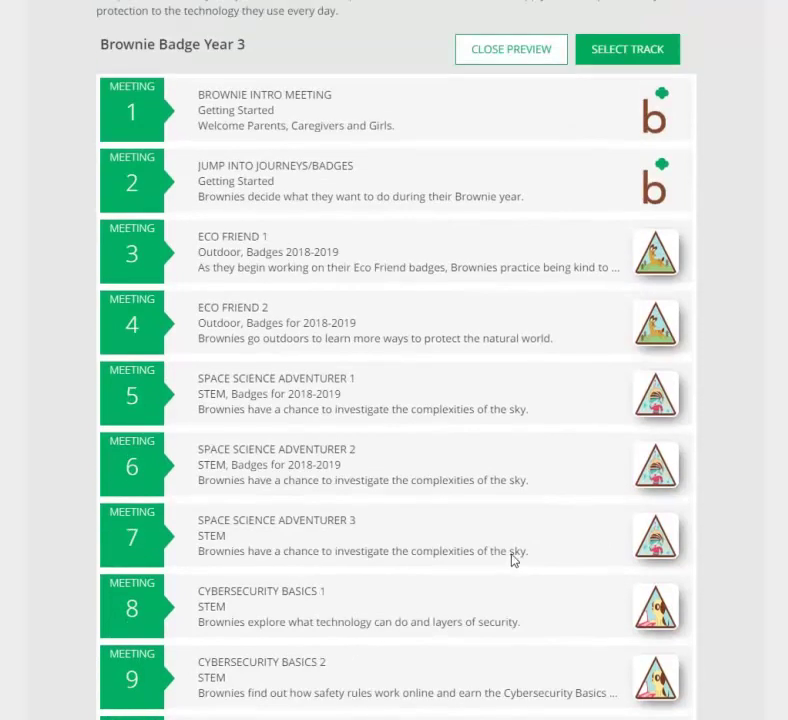
pyautogui.scroll(1, 513, 560)
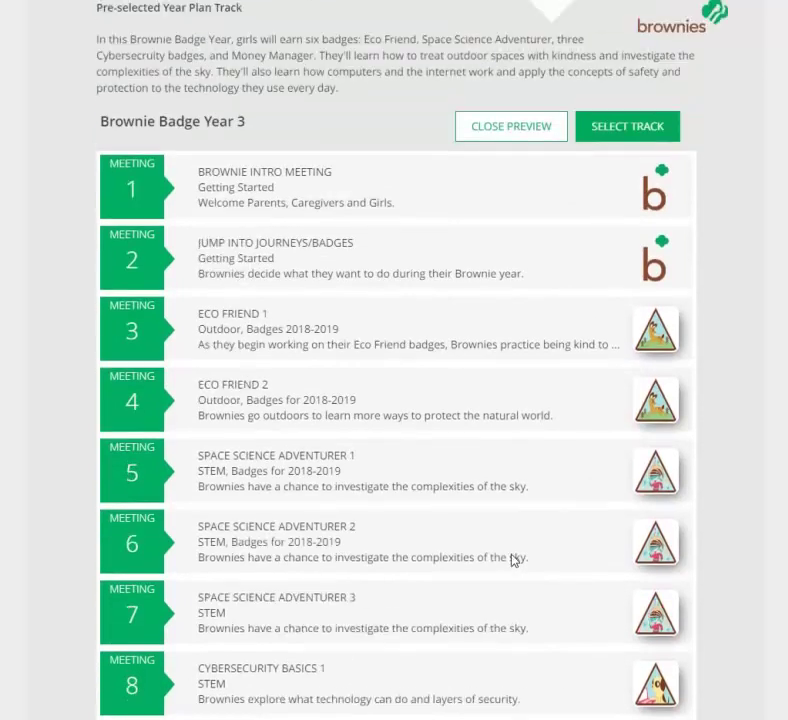
pyautogui.click(512, 128)
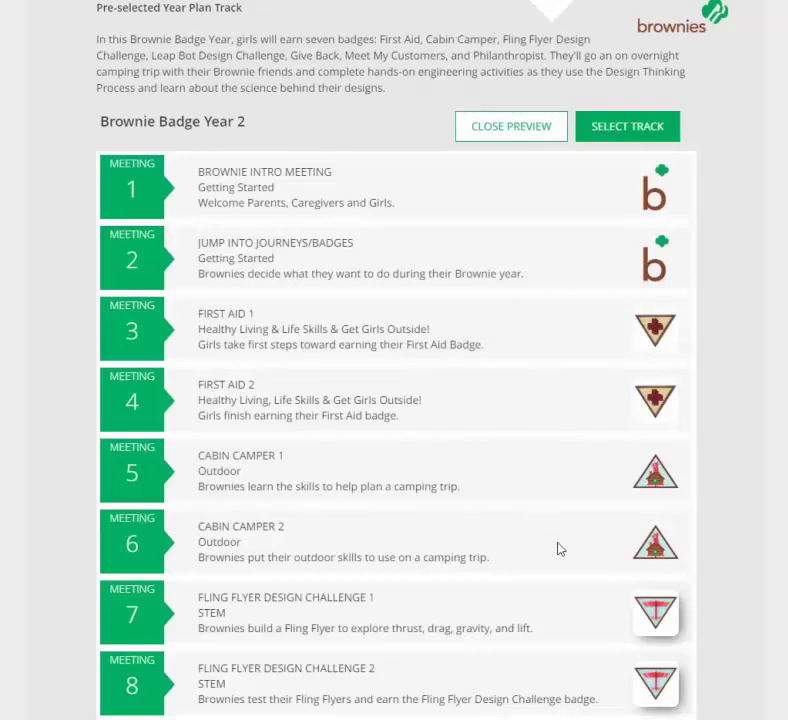
# Step: Review the Brownie Badge Year 2 track again and select it, confirming that it replaces the troop's current year plan
pyautogui.scroll(-3, 566, 567)
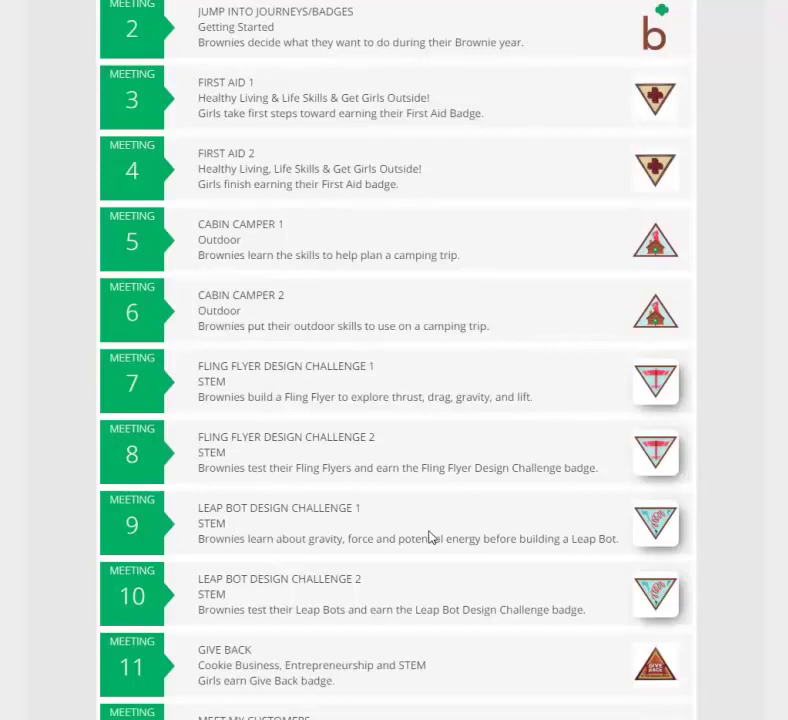
pyautogui.scroll(2, 513, 548)
pyautogui.scroll(1, 513, 548)
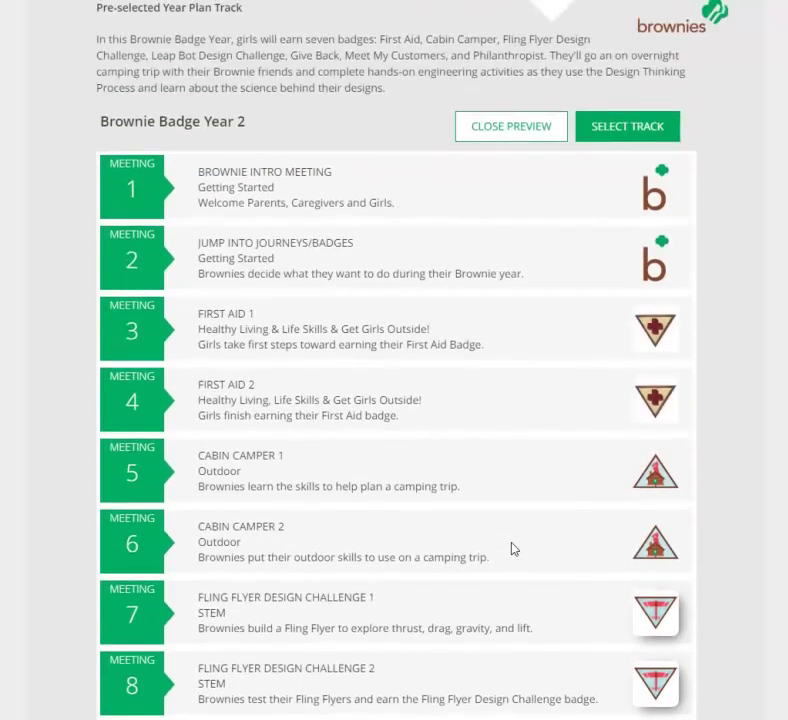
pyautogui.click(624, 128)
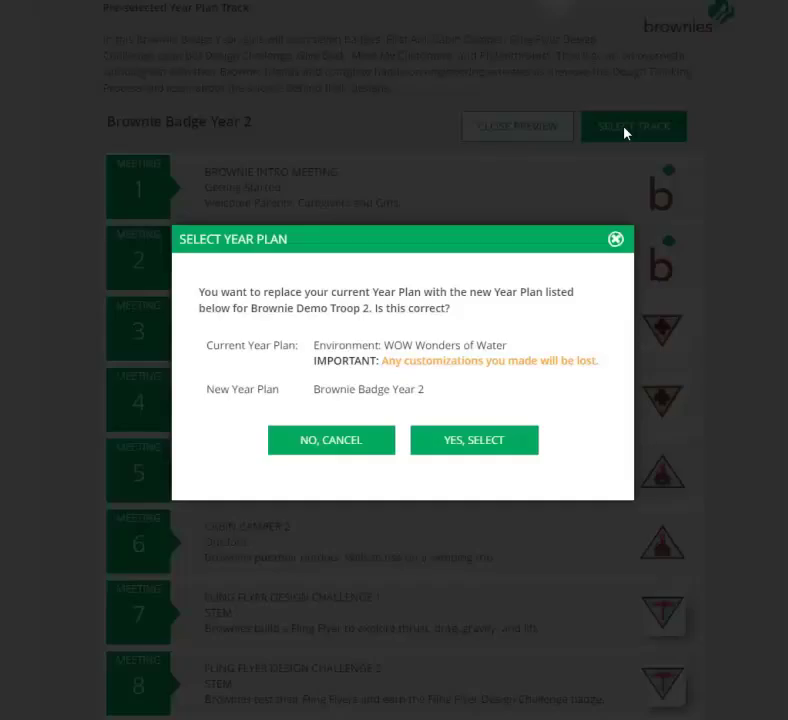
pyautogui.click(460, 442)
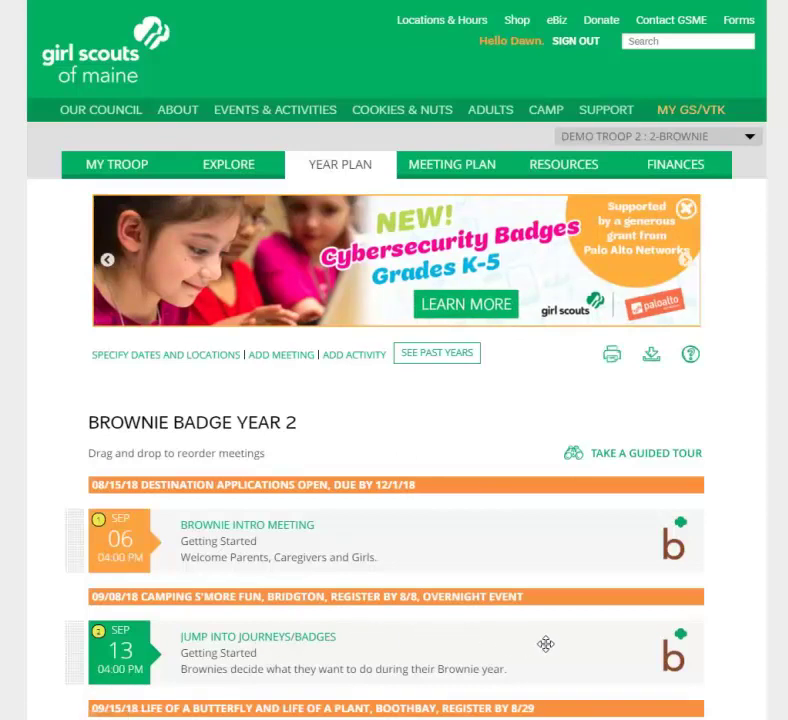
# Step: Look over the Brownie Badge Year 2 plan and start adding a council activity to it
pyautogui.scroll(-5, 545, 645)
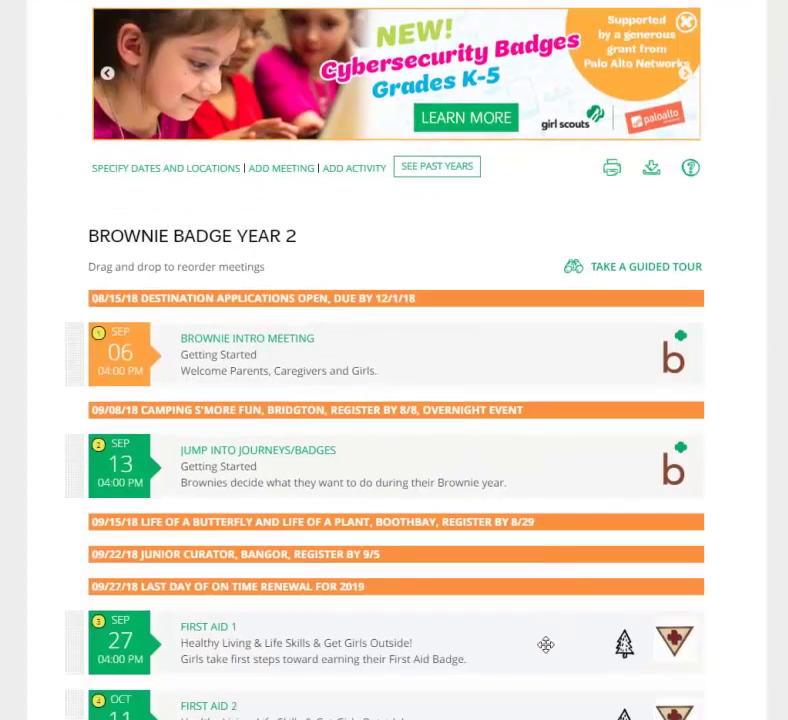
pyautogui.scroll(-3, 548, 651)
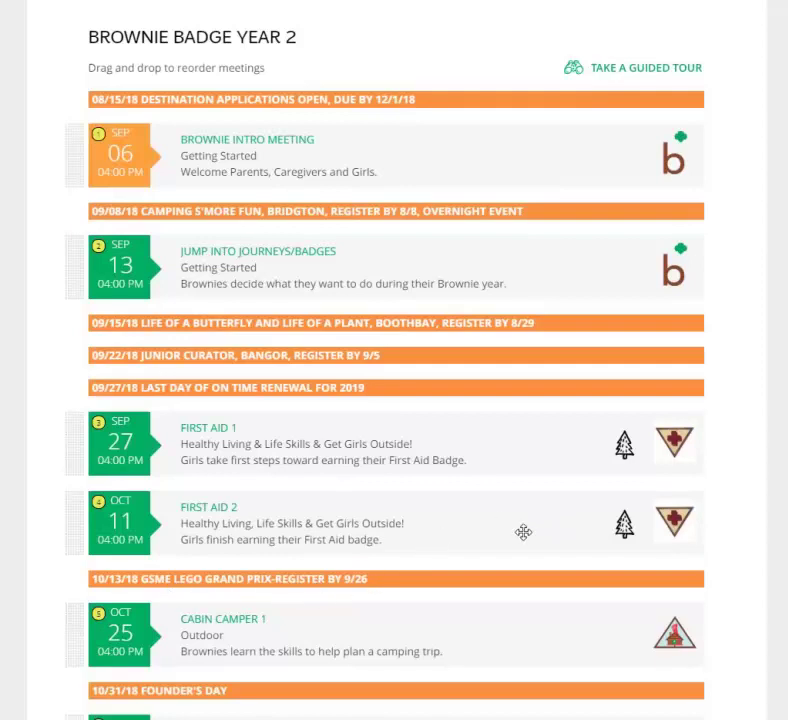
pyautogui.scroll(4, 523, 532)
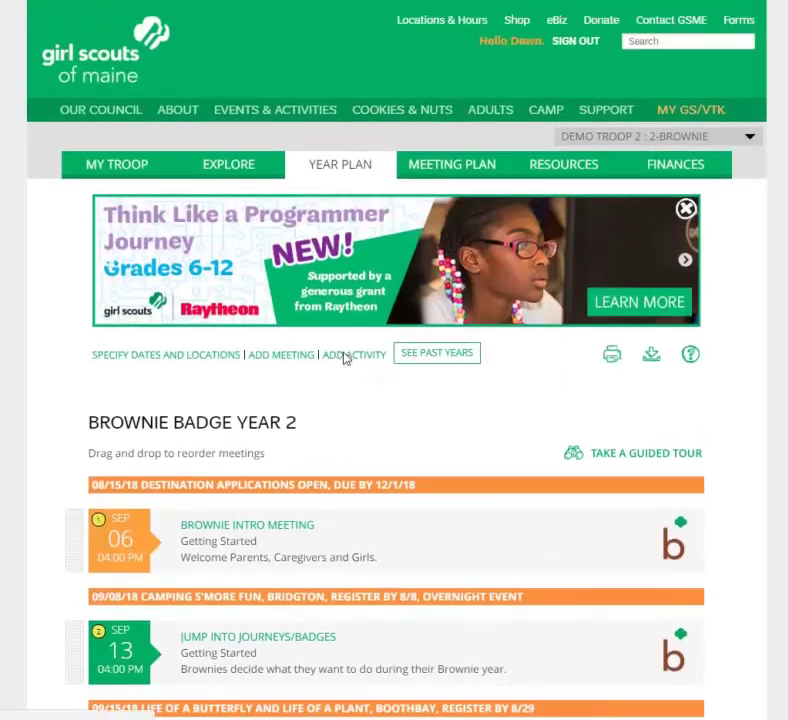
pyautogui.click(345, 358)
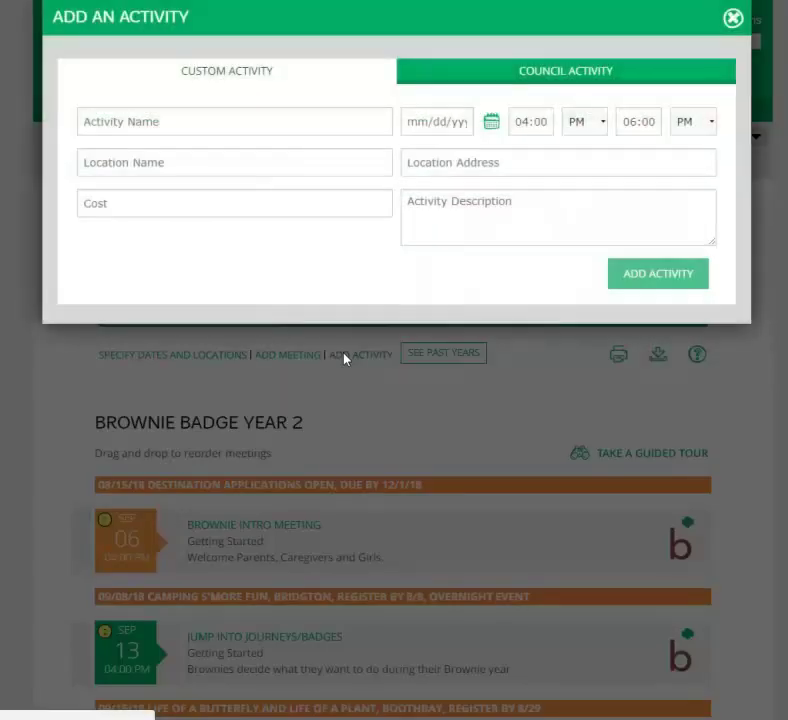
pyautogui.click(548, 77)
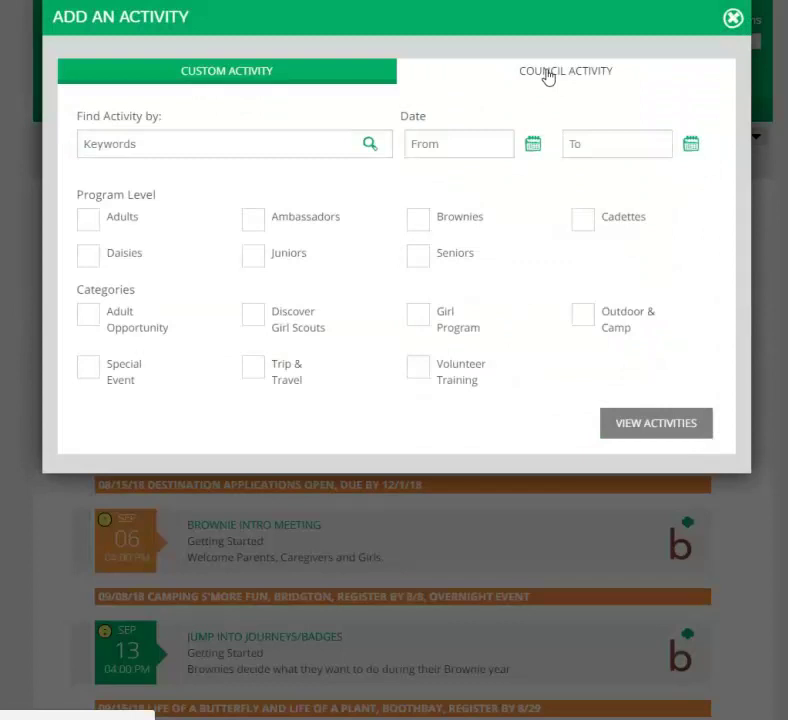
# Step: Search the council activities for "grand" and add the GSME Lego Grand Prix to the year plan
pyautogui.click(146, 146)
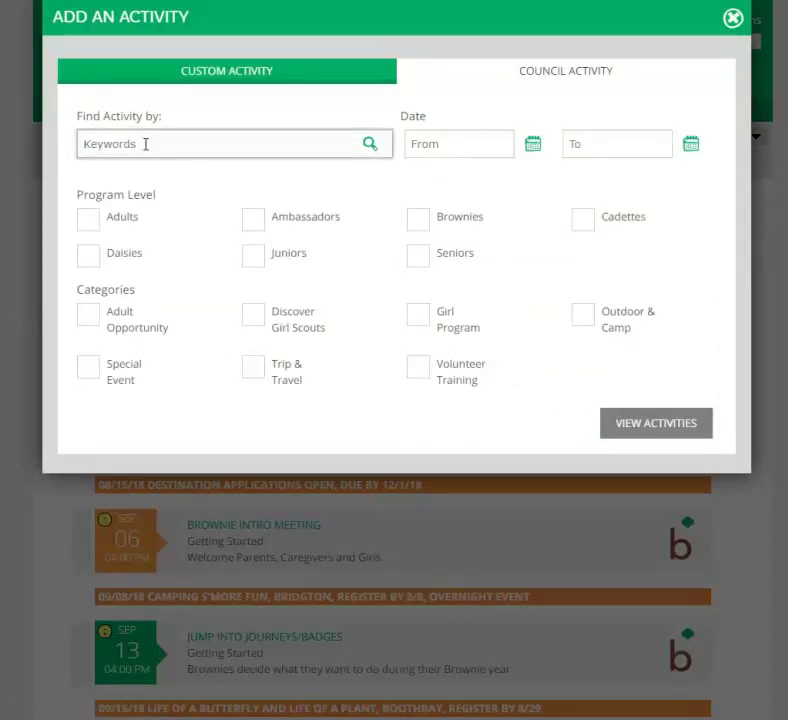
pyautogui.write('g')
pyautogui.write('and')
pyautogui.press('BackSpace')
pyautogui.press('BackSpace')
pyautogui.press('BackSpace')
pyautogui.write('rand')
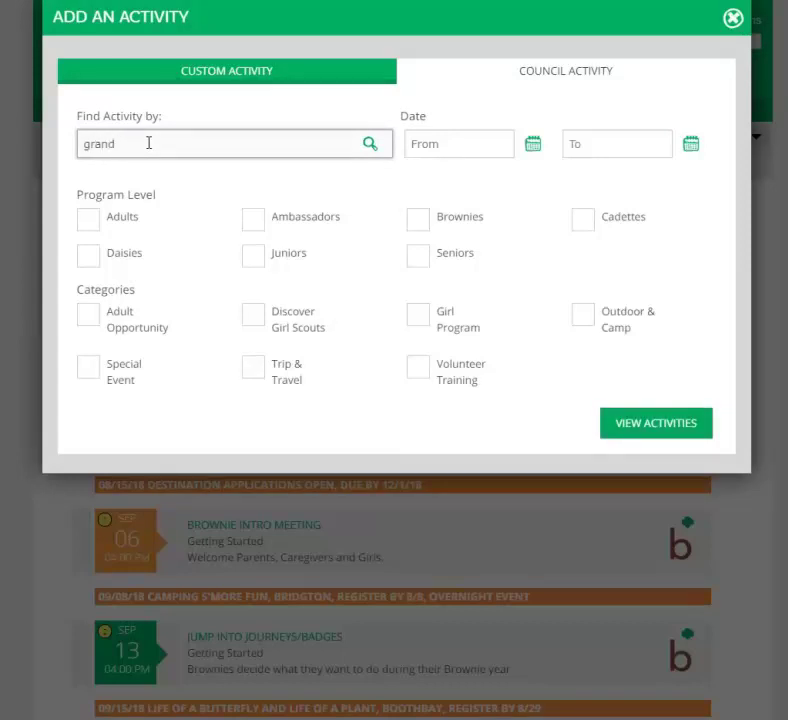
pyautogui.press('Return')
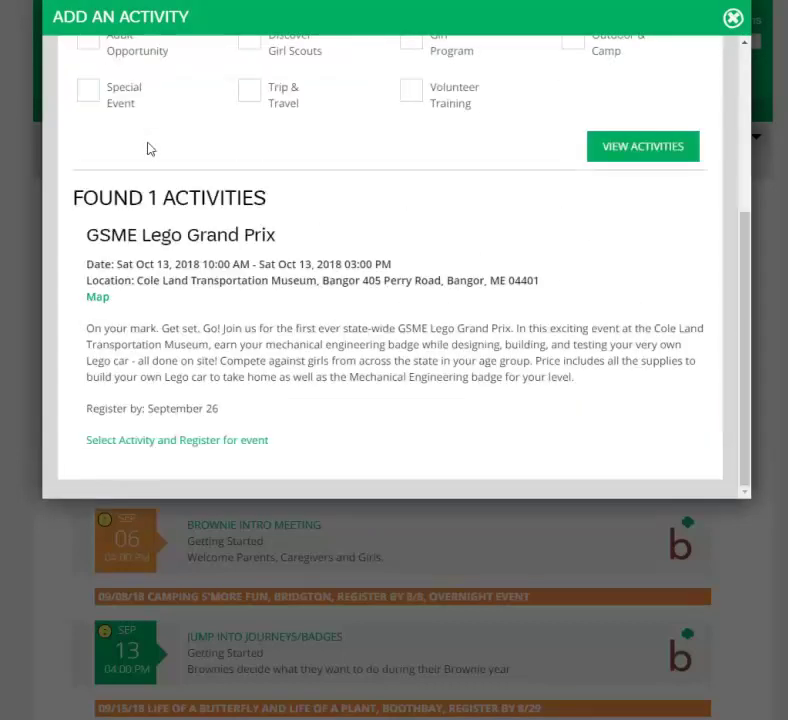
pyautogui.click(135, 444)
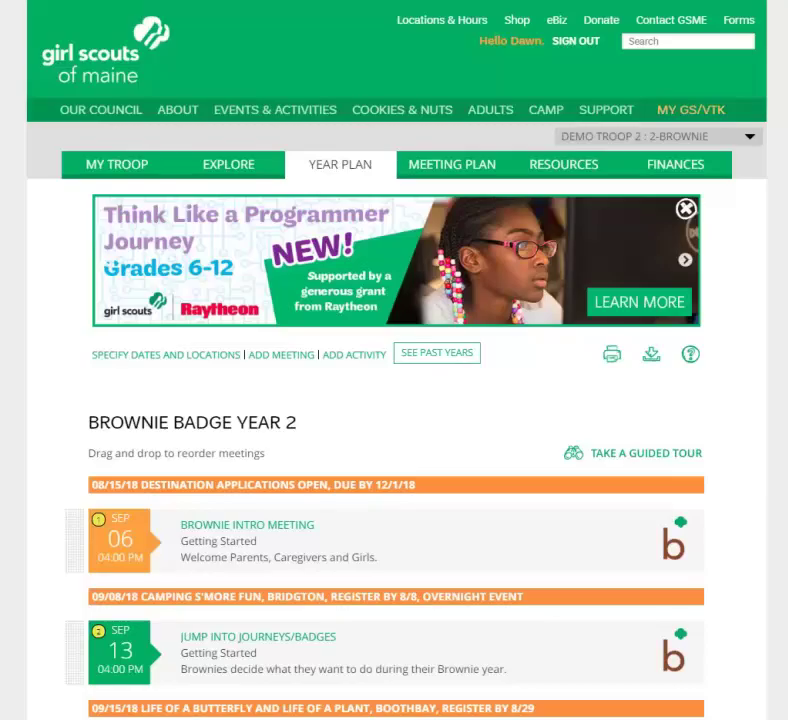
# Step: Find the October 11 First Aid 2 meeting in the year plan and open its meeting plan
pyautogui.scroll(-3, 477, 450)
pyautogui.scroll(-2, 477, 452)
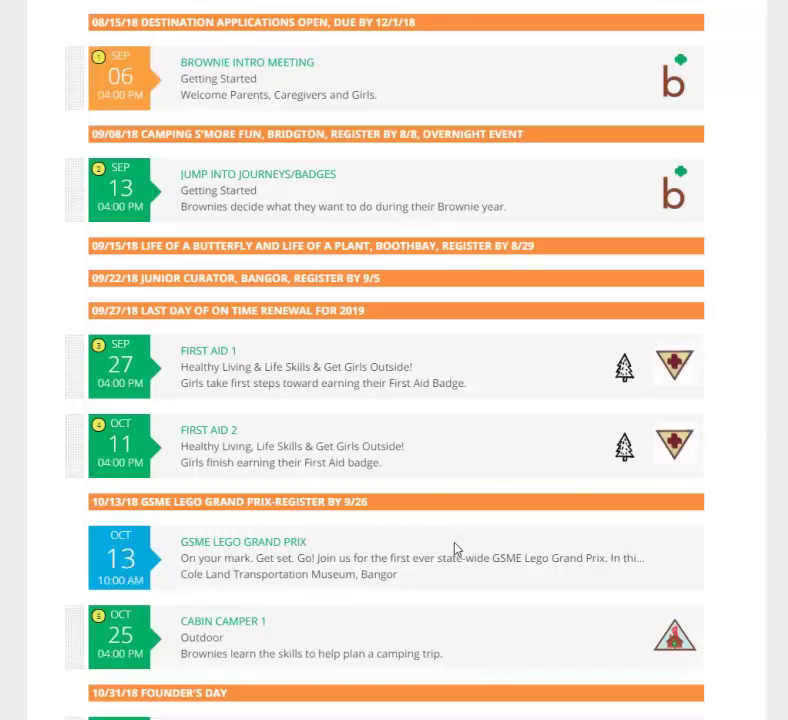
pyautogui.click(200, 433)
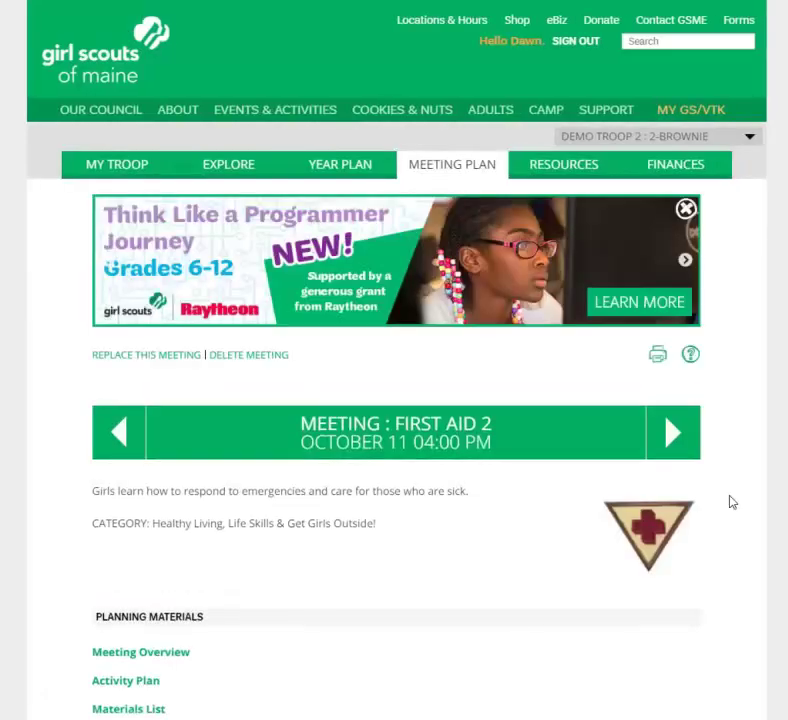
# Step: Choose the outdoor agenda options: First Aid Scavenger Hunt for the 4:20 slot and Wrap it Up--Camping! for the 4:40 slot
pyautogui.scroll(-5, 731, 502)
pyautogui.scroll(-2, 731, 501)
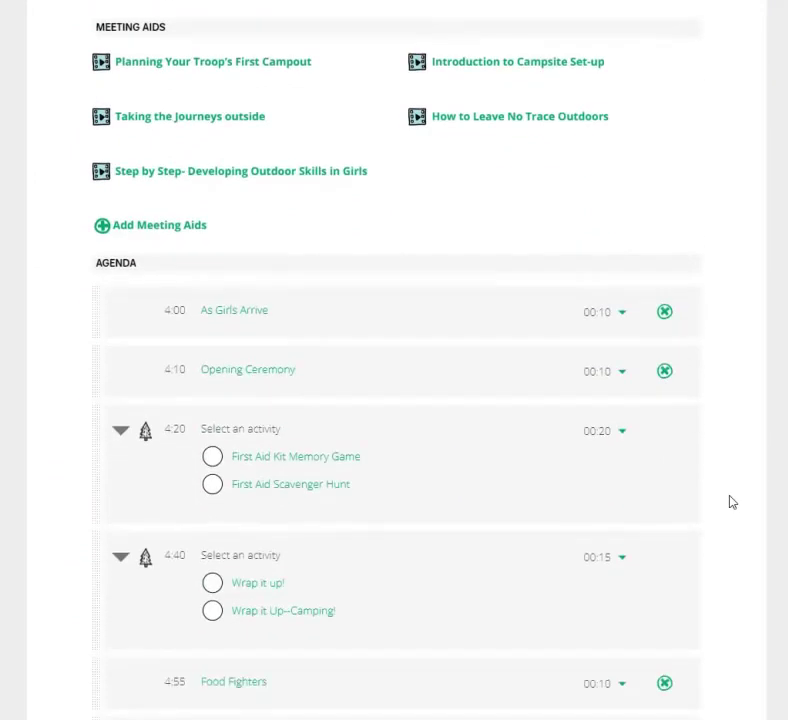
pyautogui.scroll(-1, 731, 501)
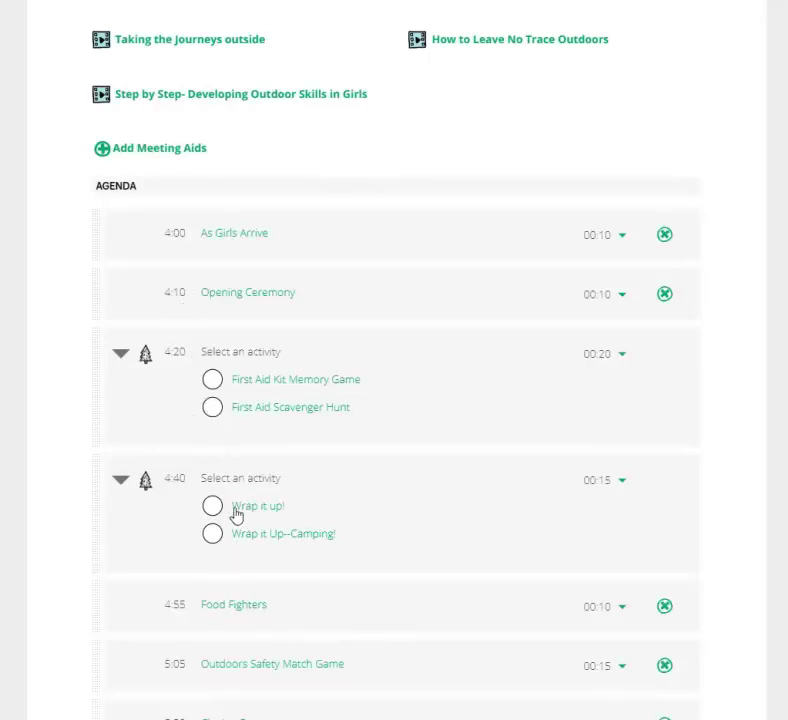
pyautogui.scroll(-1, 477, 478)
pyautogui.scroll(-2, 513, 498)
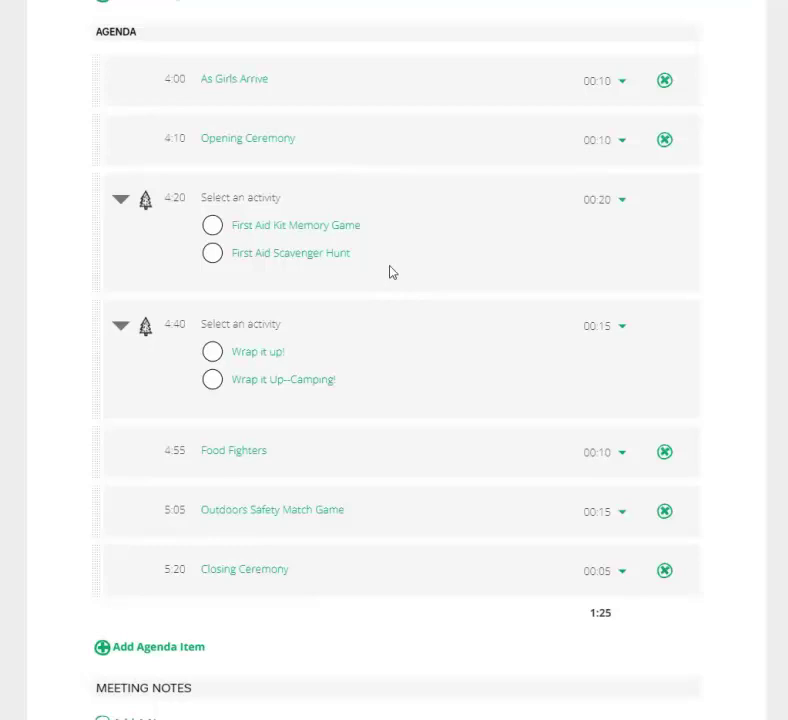
pyautogui.click(211, 256)
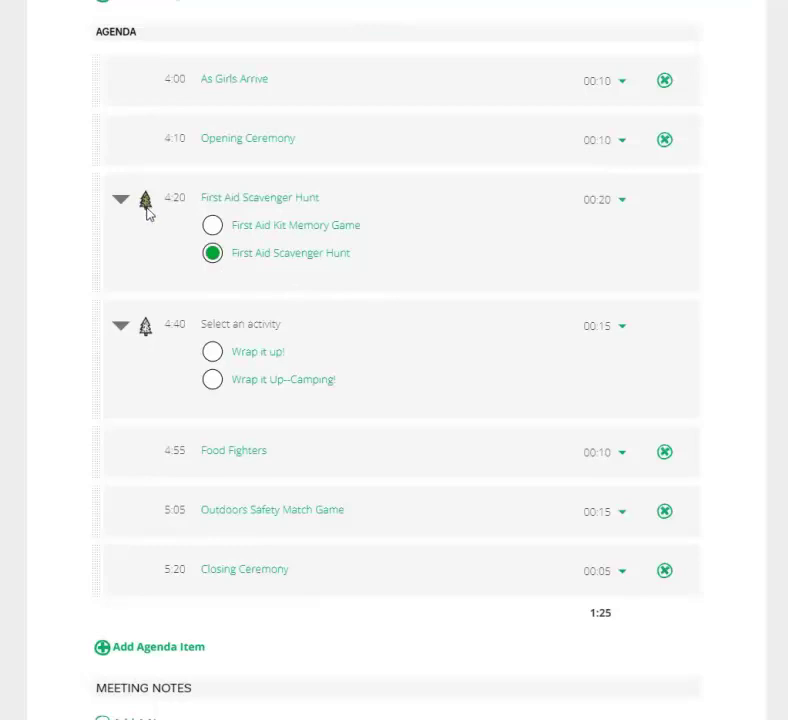
pyautogui.click(212, 384)
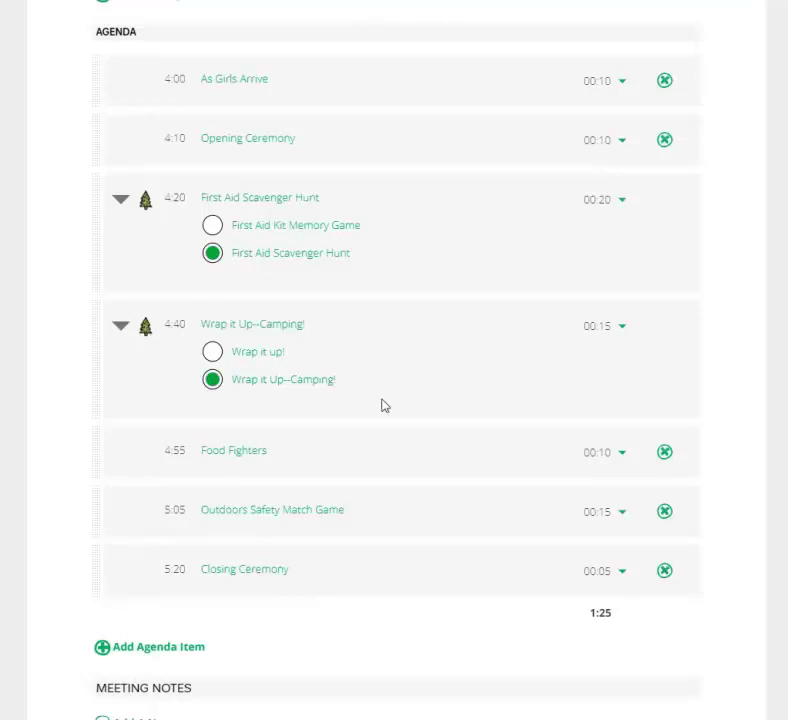
# Step: Read the materials, steps and scenes of the Wrap it Up--Camping! activity, and close its details
pyautogui.click(264, 328)
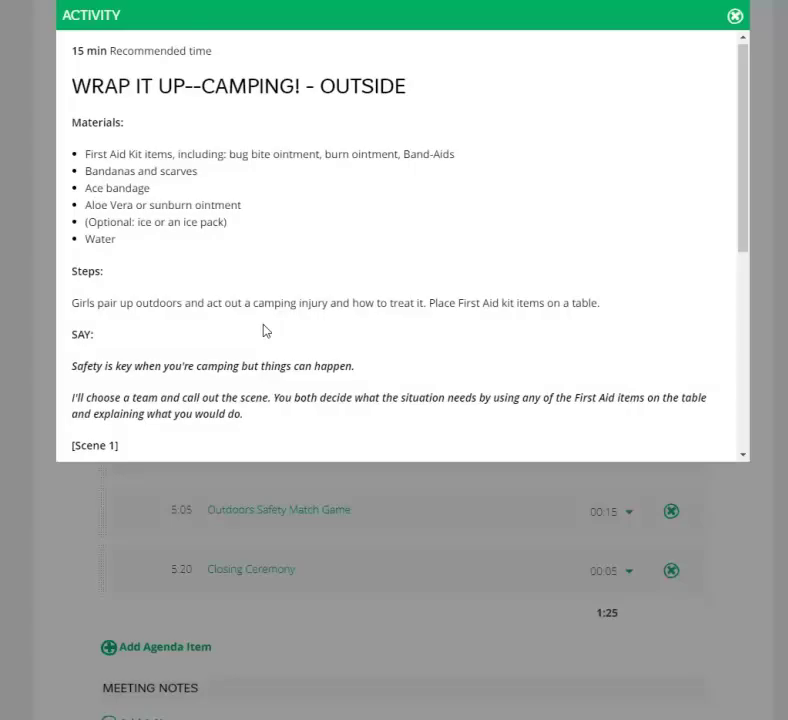
pyautogui.scroll(-5, 645, 301)
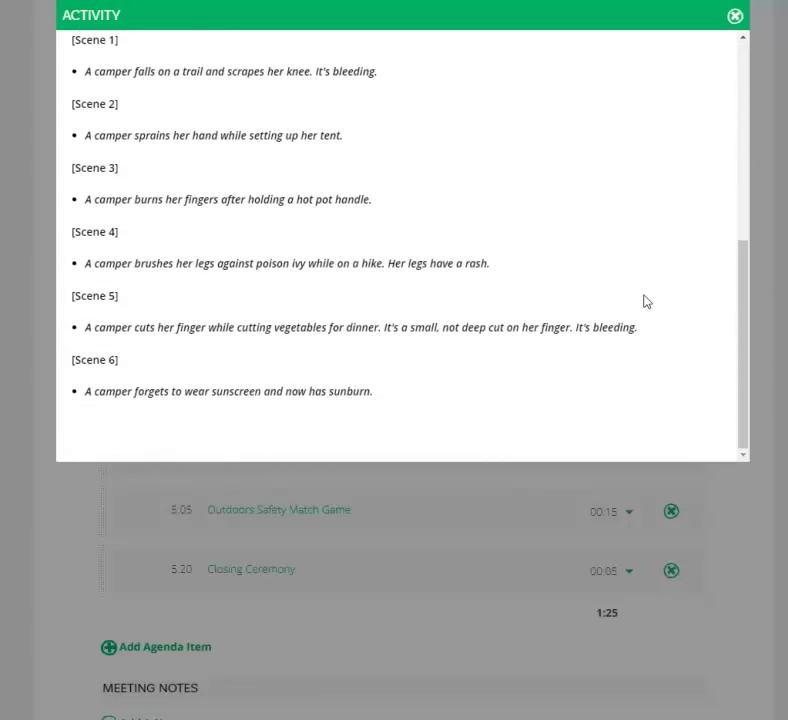
pyautogui.scroll(-1, 756, 64)
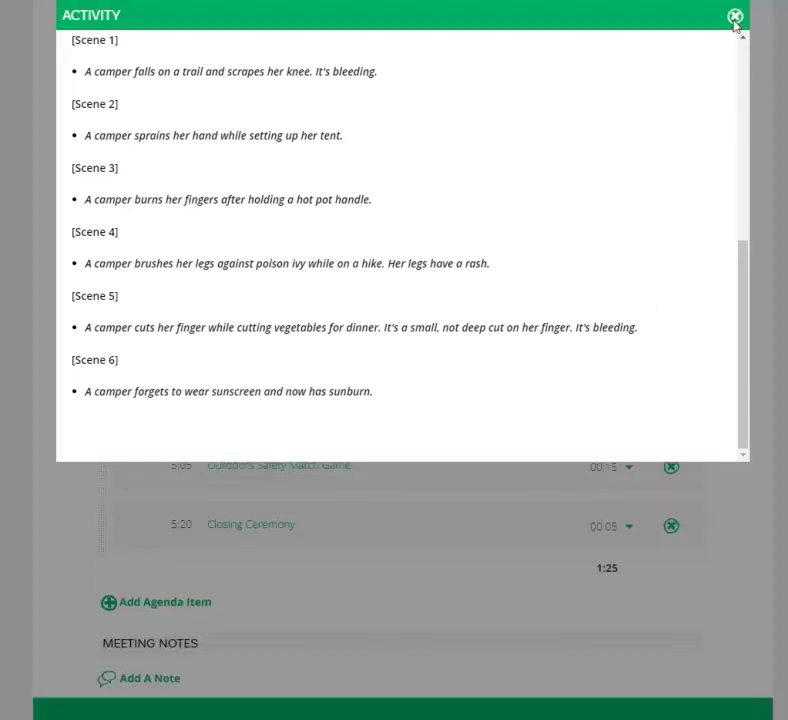
pyautogui.click(735, 17)
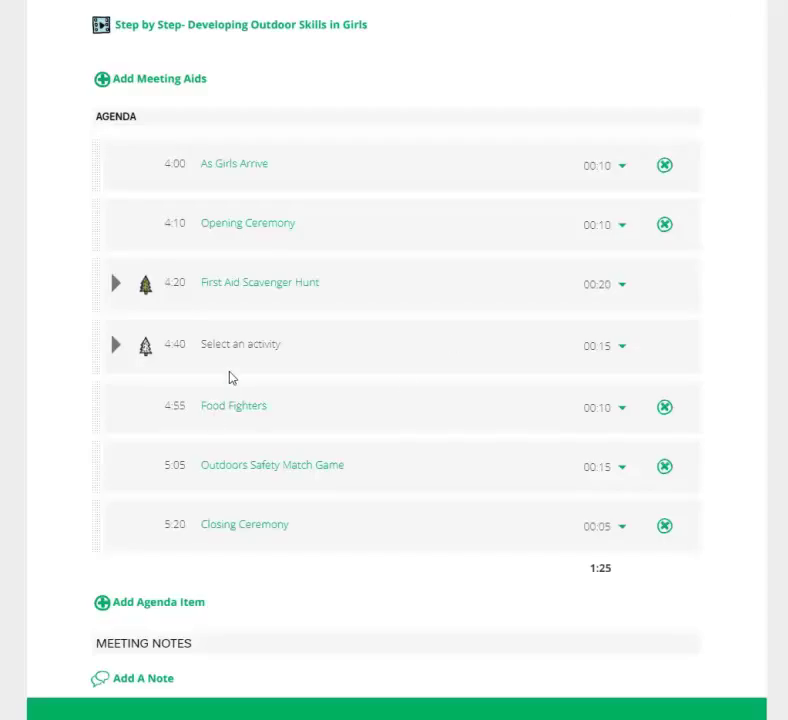
# Step: Expand the 4:40 agenda slot, set its activity to Wrap it Up--Camping!, and collapse the slot
pyautogui.click(115, 345)
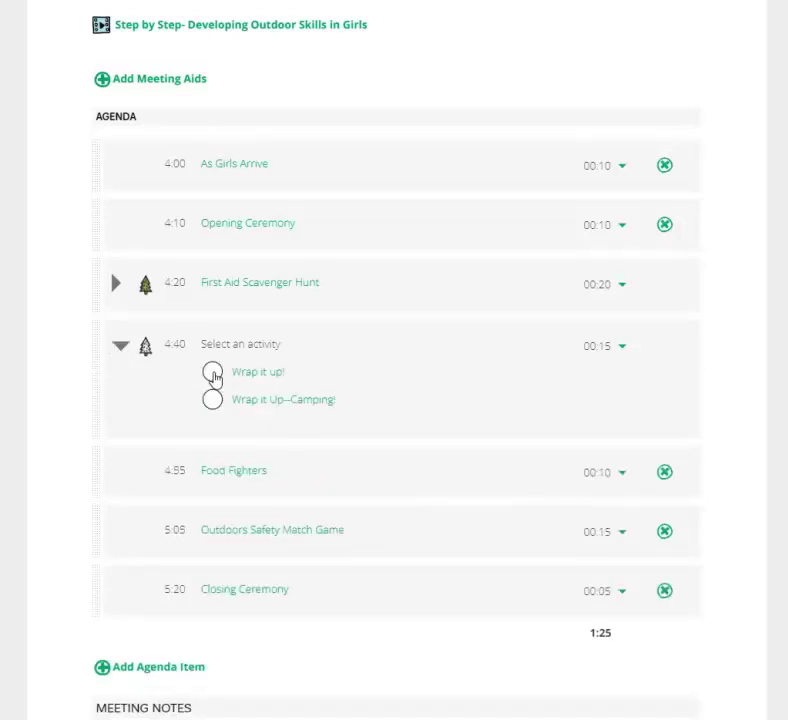
pyautogui.click(213, 375)
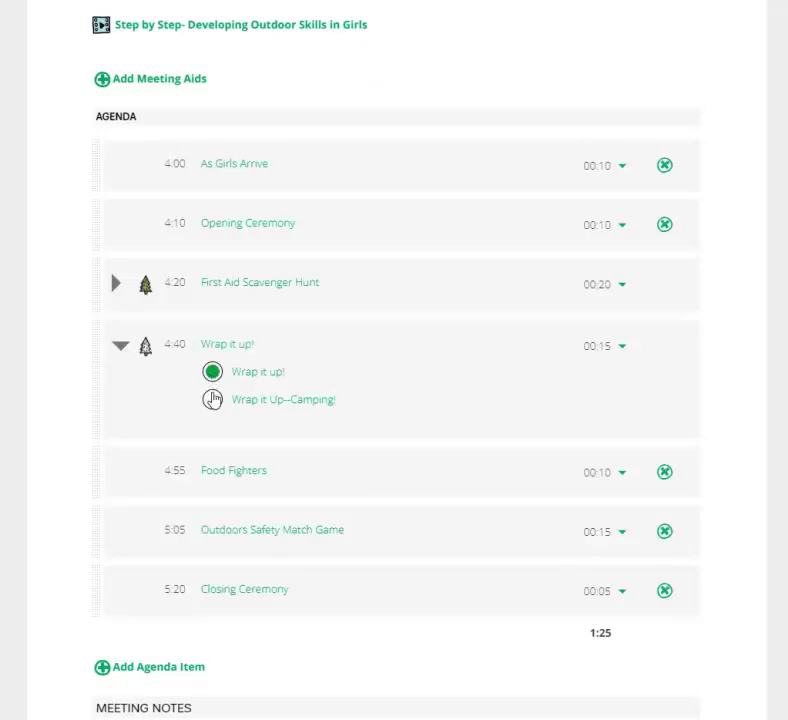
pyautogui.click(213, 401)
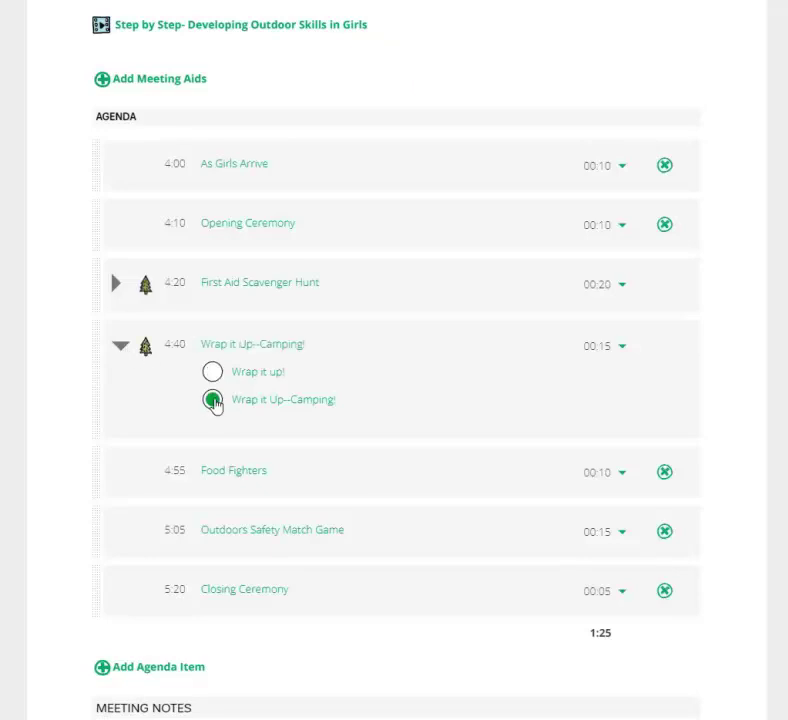
pyautogui.click(118, 347)
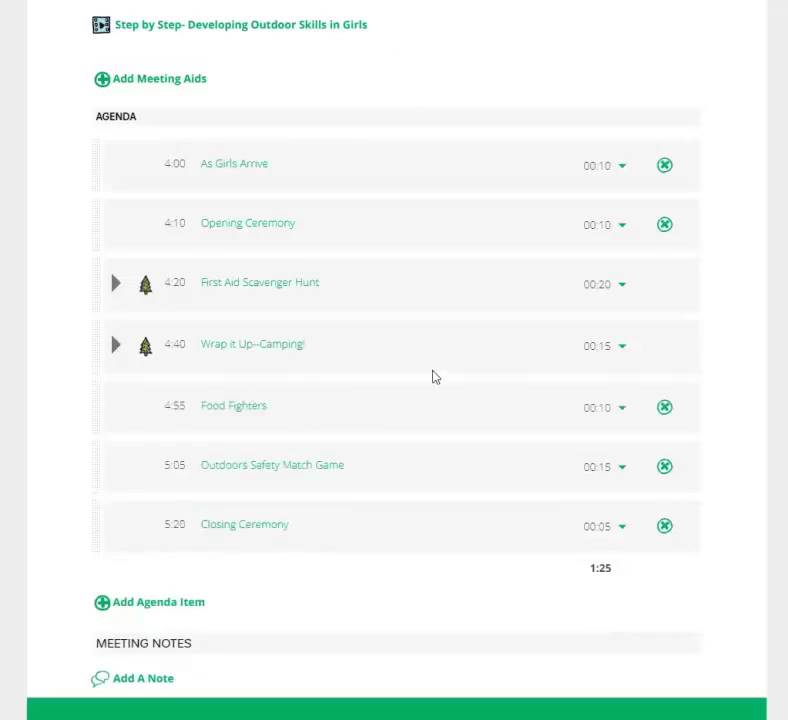
# Step: Open the First Aid 2 meeting reminder email, add the line "We'll have a snack" above the contact sentence, and close it without sending
pyautogui.scroll(1, 449, 379)
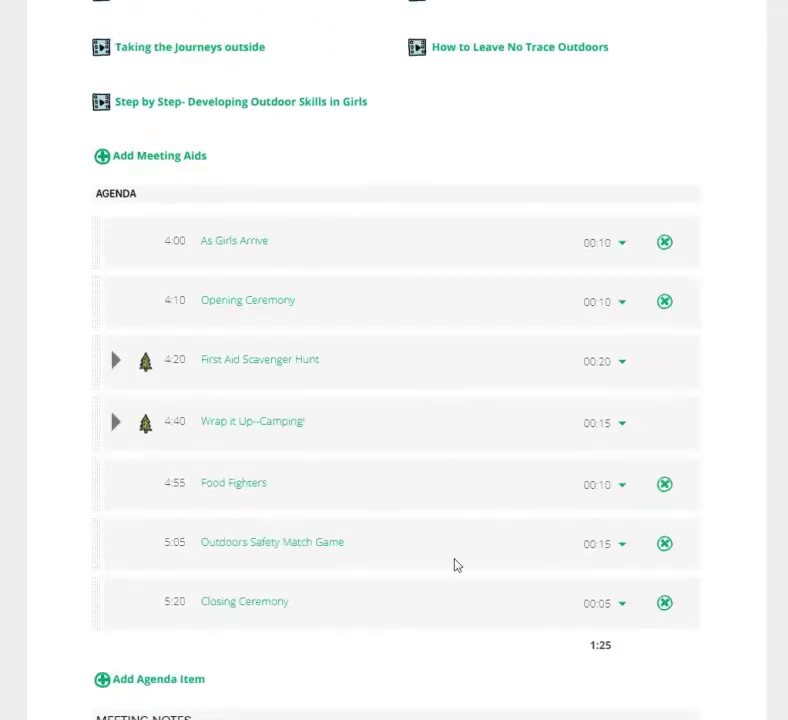
pyautogui.scroll(2, 430, 504)
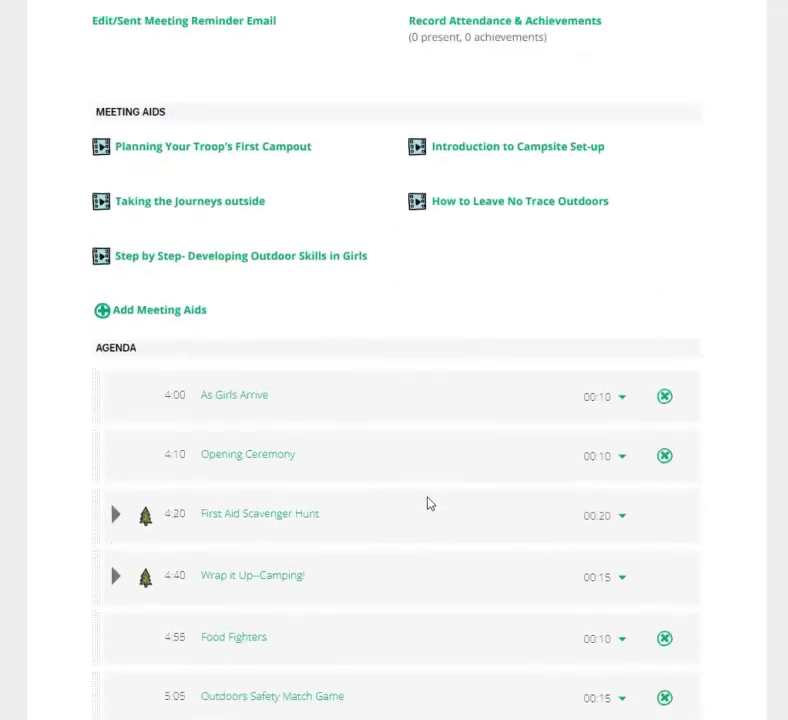
pyautogui.scroll(2, 430, 504)
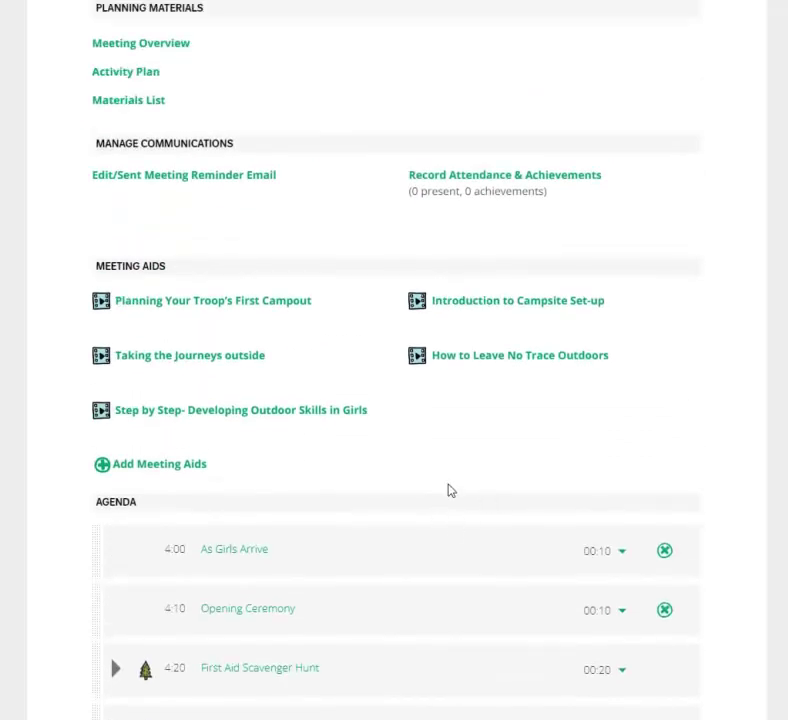
pyautogui.click(180, 182)
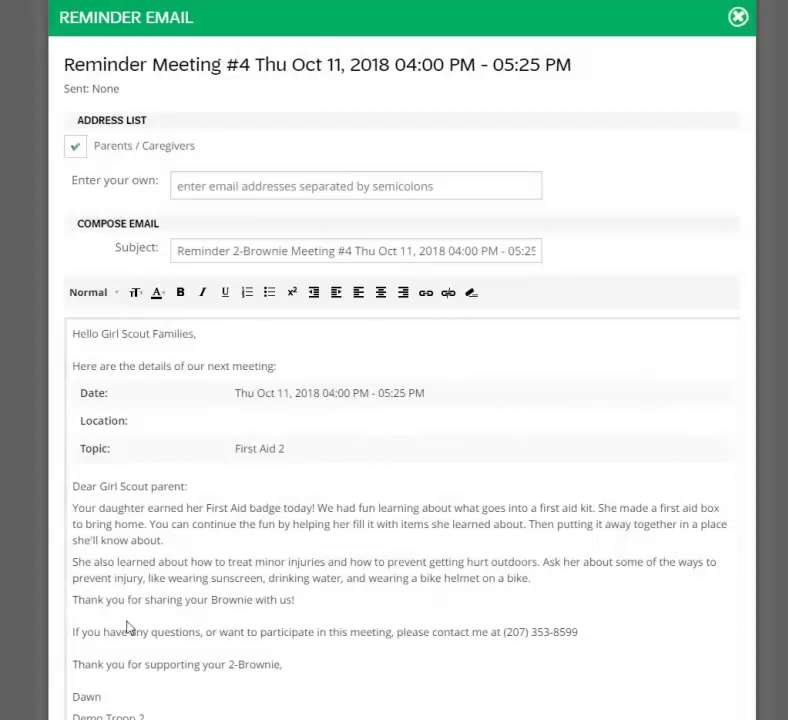
pyautogui.click(211, 617)
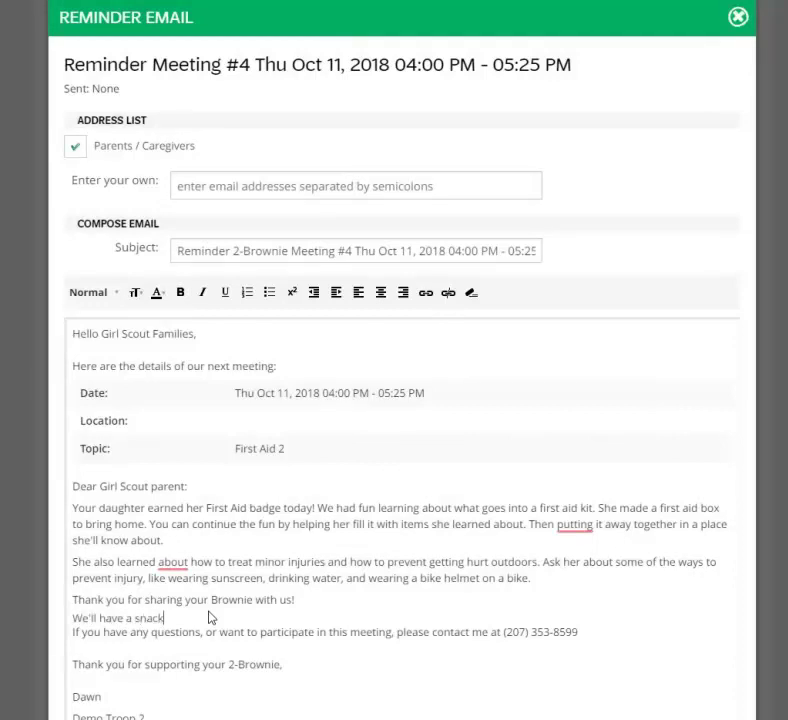
pyautogui.click(738, 18)
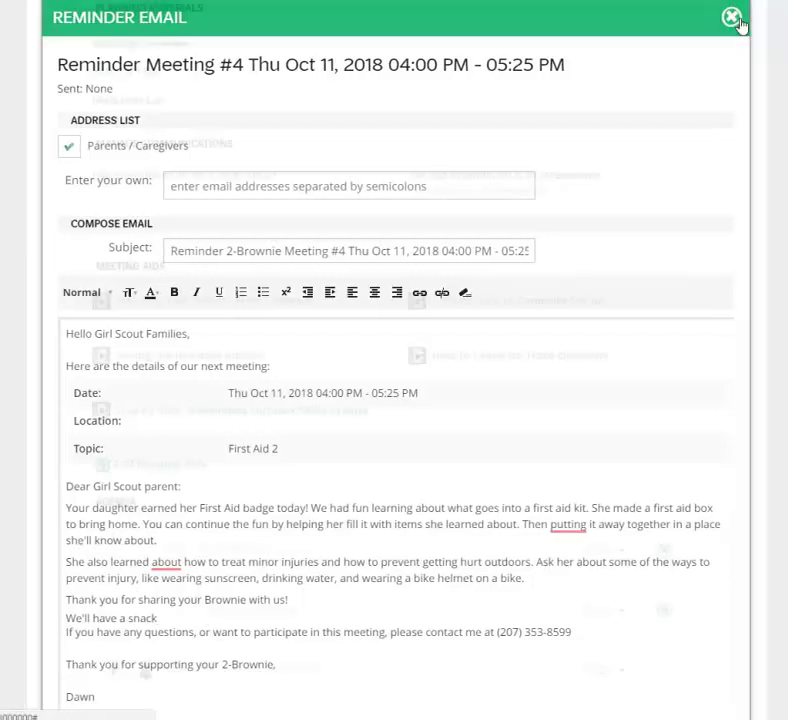
# Step: Return to the year plan and move the Cabin Camper 2 meeting down to just below Meet My Customers
pyautogui.scroll(1, 700, 470)
pyautogui.scroll(3, 694, 427)
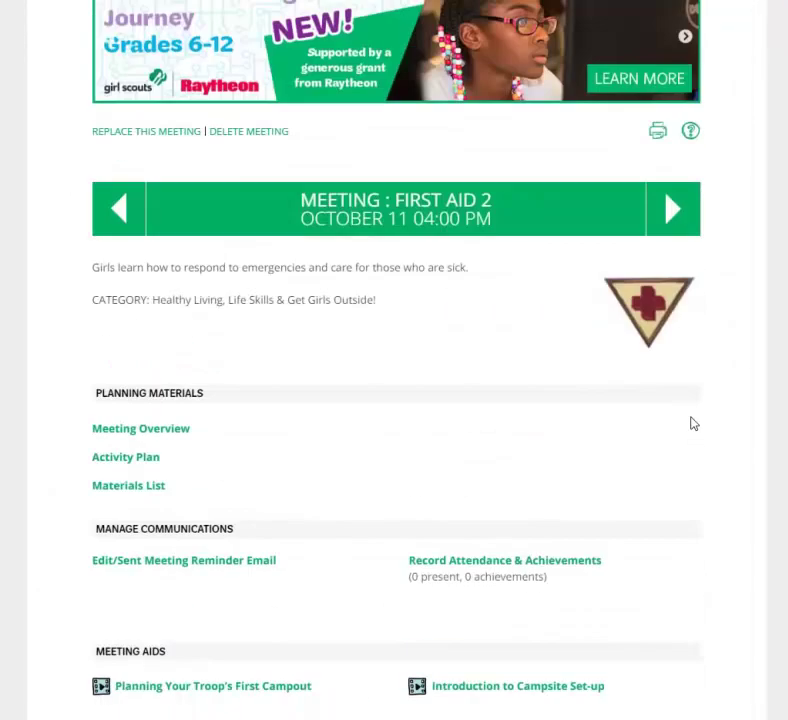
pyautogui.scroll(2, 694, 424)
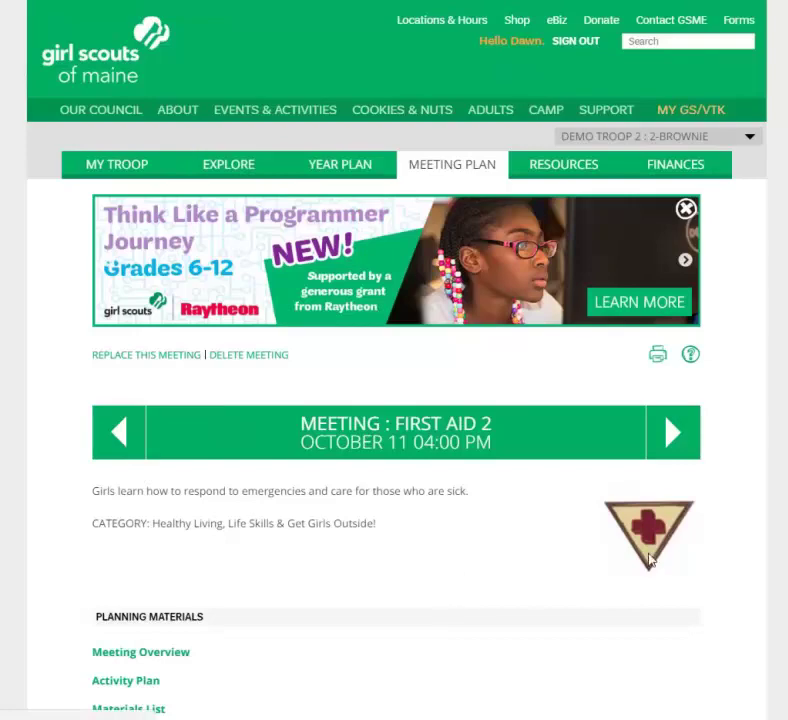
pyautogui.click(647, 559)
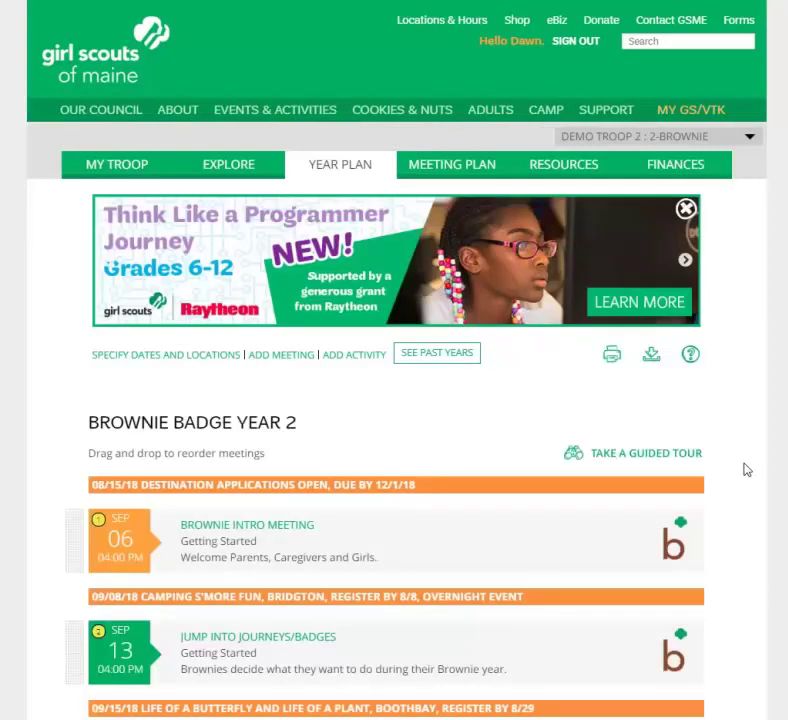
pyautogui.scroll(-4, 744, 475)
pyautogui.scroll(-5, 744, 470)
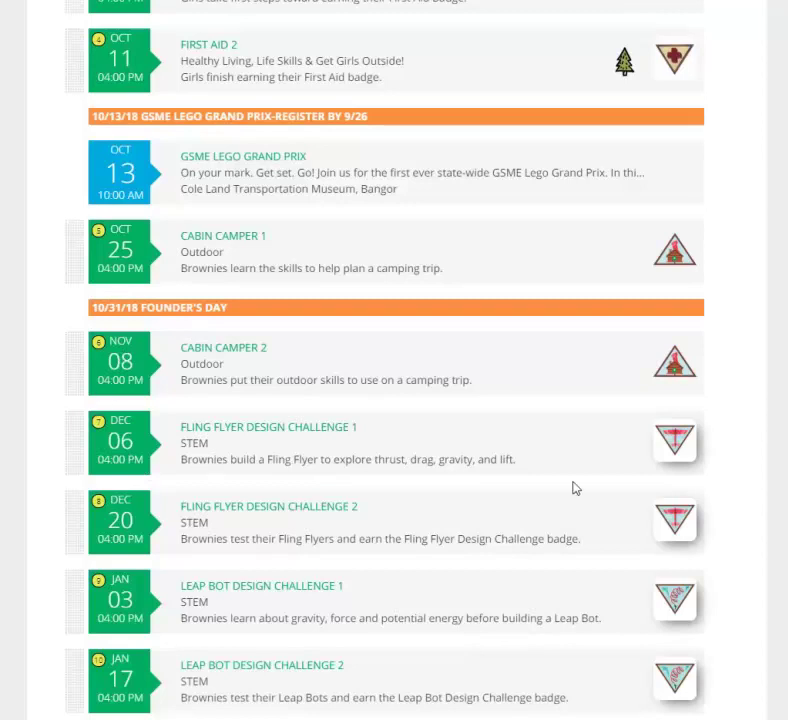
pyautogui.scroll(-3, 558, 510)
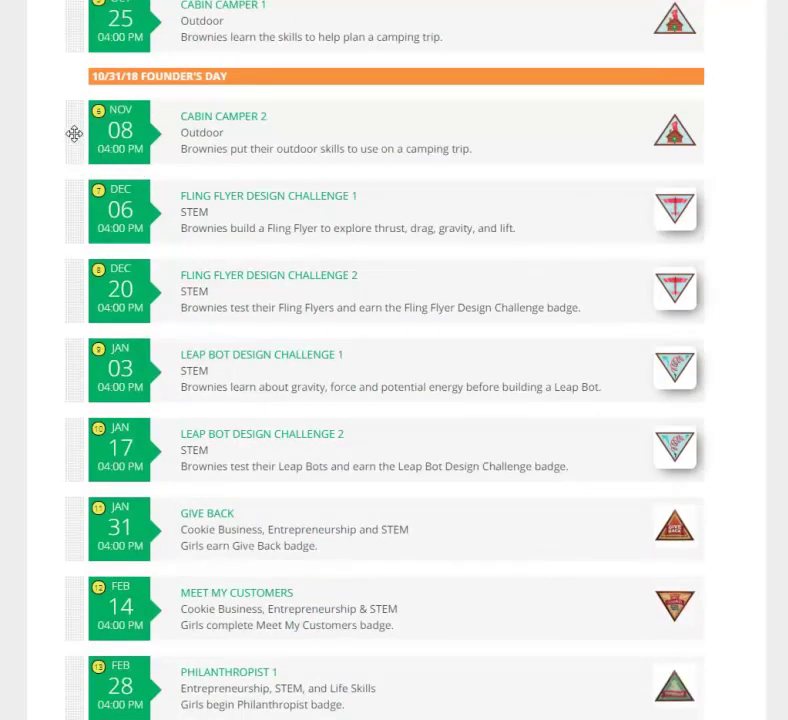
pyautogui.moveTo(74, 133); pyautogui.dragTo(72, 614)
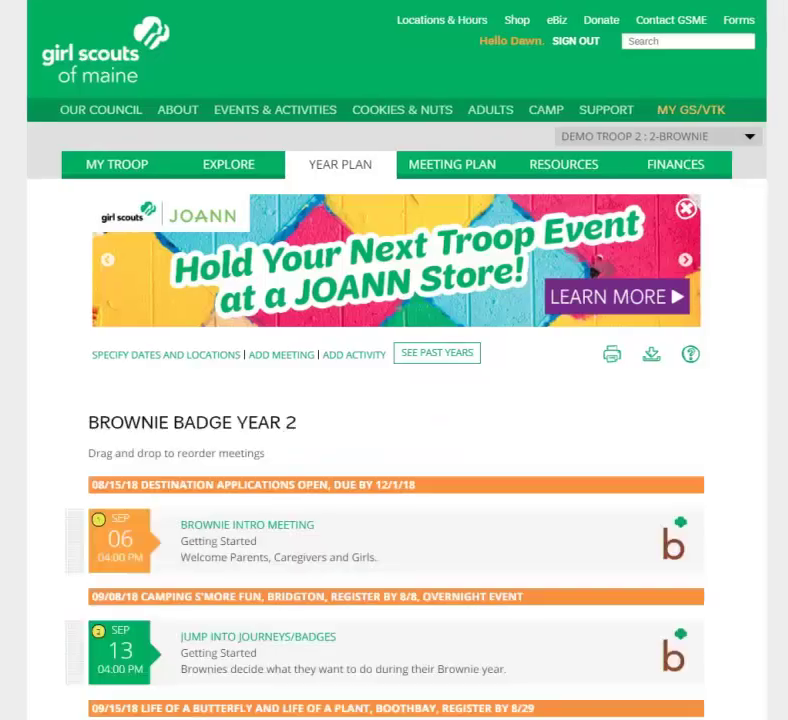
# Step: Move the Cabin Camper 1 meeting down the year plan to the January 31 slot, directly before Cabin Camper 2
pyautogui.scroll(-6, 78, 400)
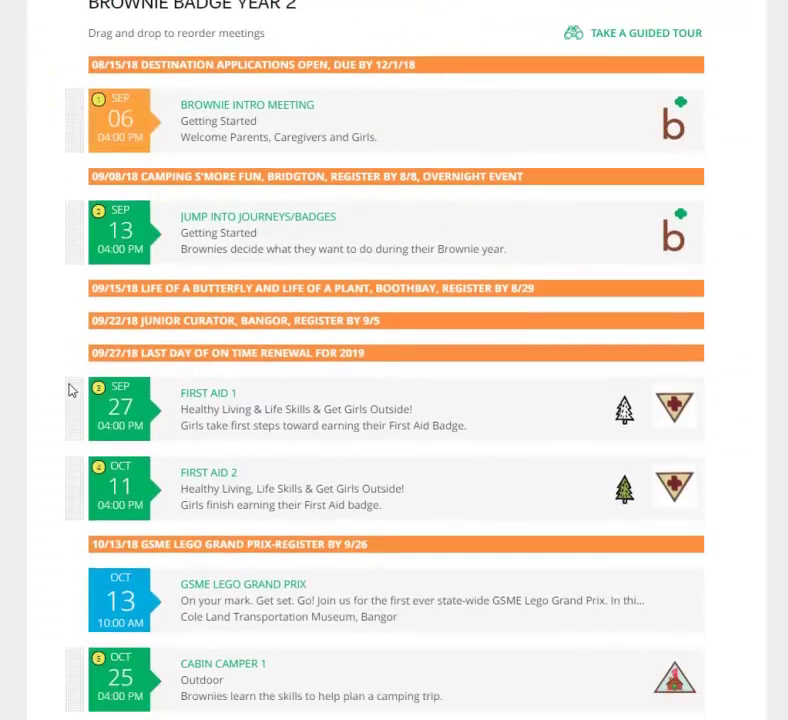
pyautogui.scroll(-2, 67, 380)
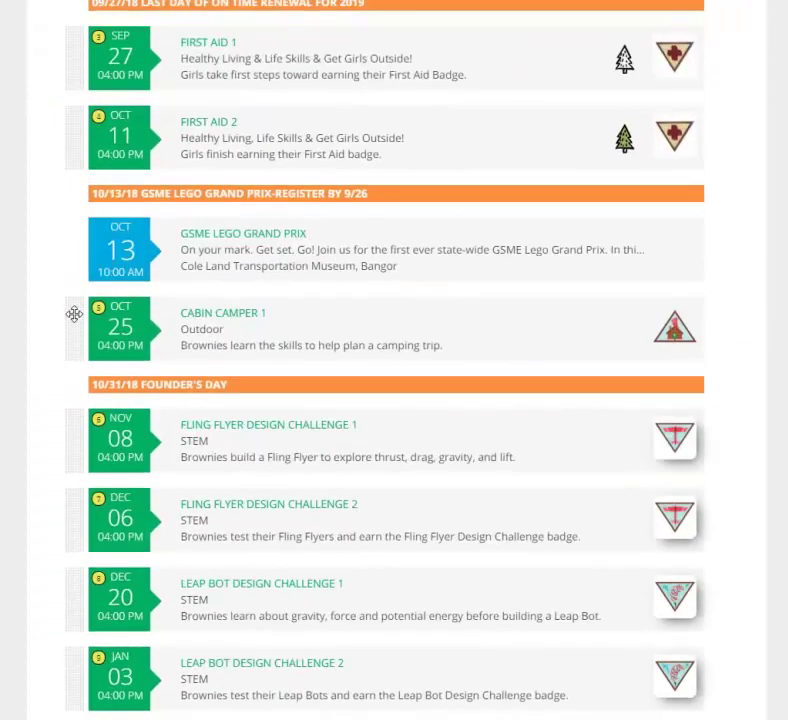
pyautogui.moveTo(77, 327); pyautogui.dragTo(58, 715)
pyautogui.moveTo(58, 717); pyautogui.dragTo(77, 587)
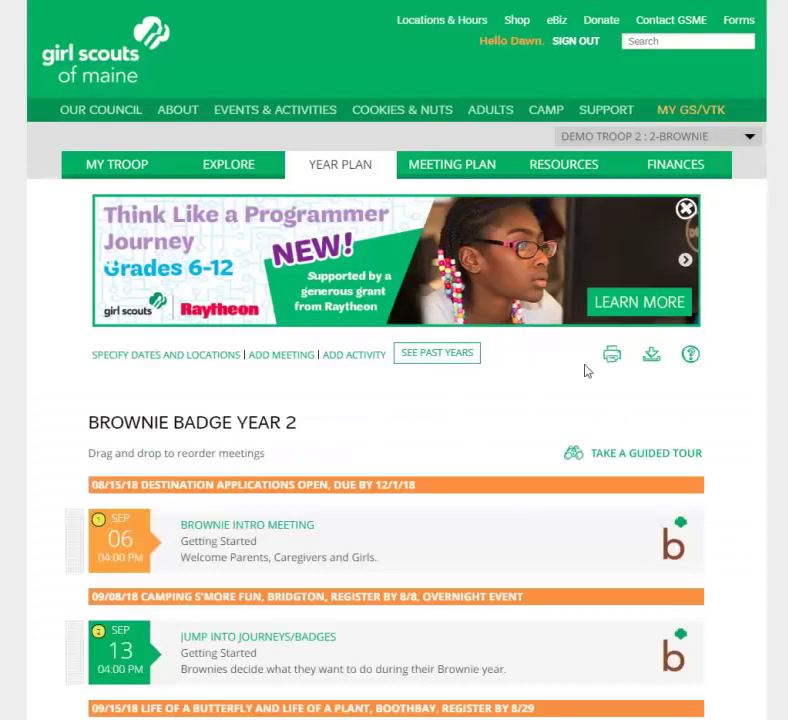
# Step: Review the reordered meetings in the year plan from September through February, including the outdoor marker on First Aid 1
pyautogui.scroll(-1, 474, 416)
pyautogui.scroll(-6, 475, 428)
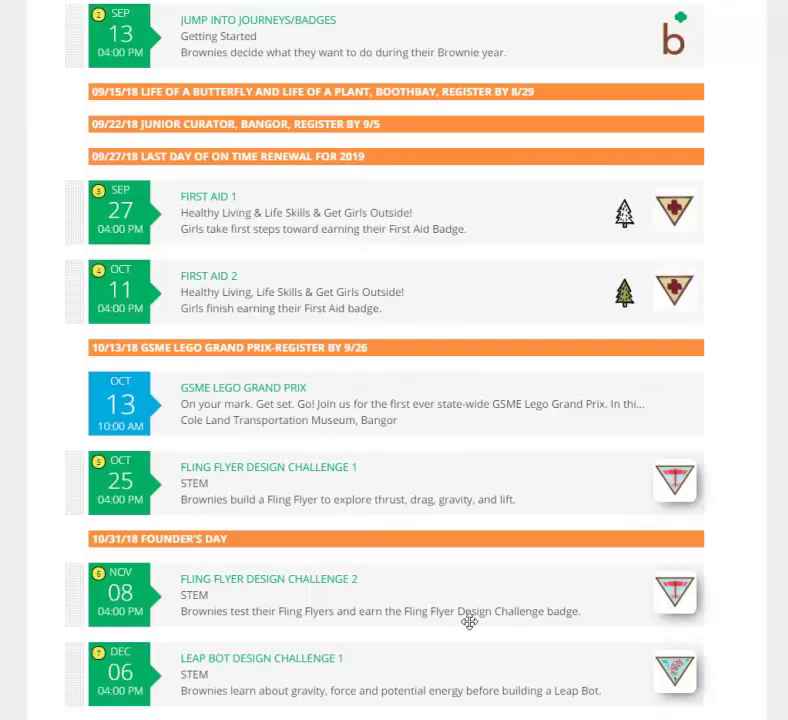
pyautogui.scroll(-4, 470, 619)
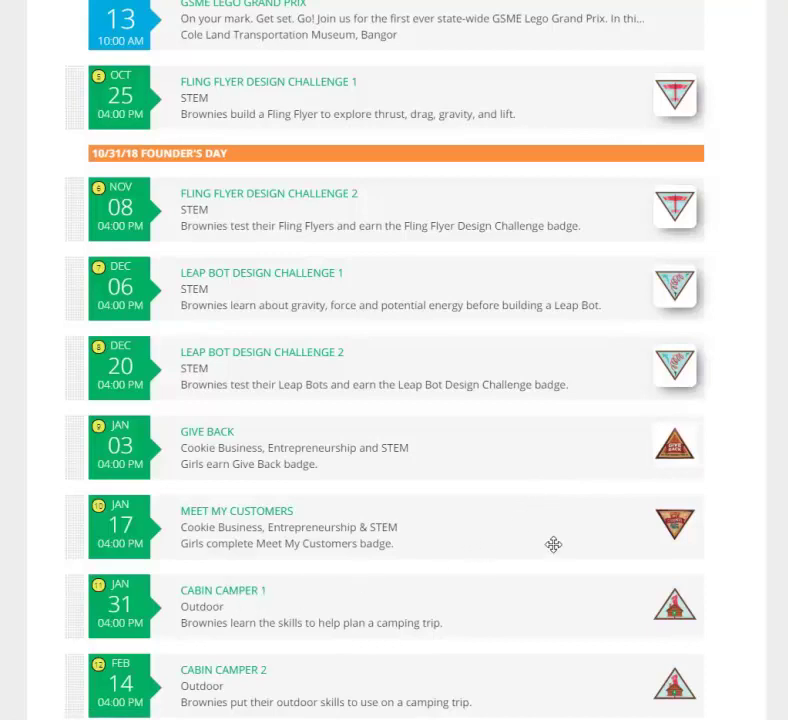
pyautogui.scroll(-3, 552, 543)
pyautogui.scroll(8, 552, 543)
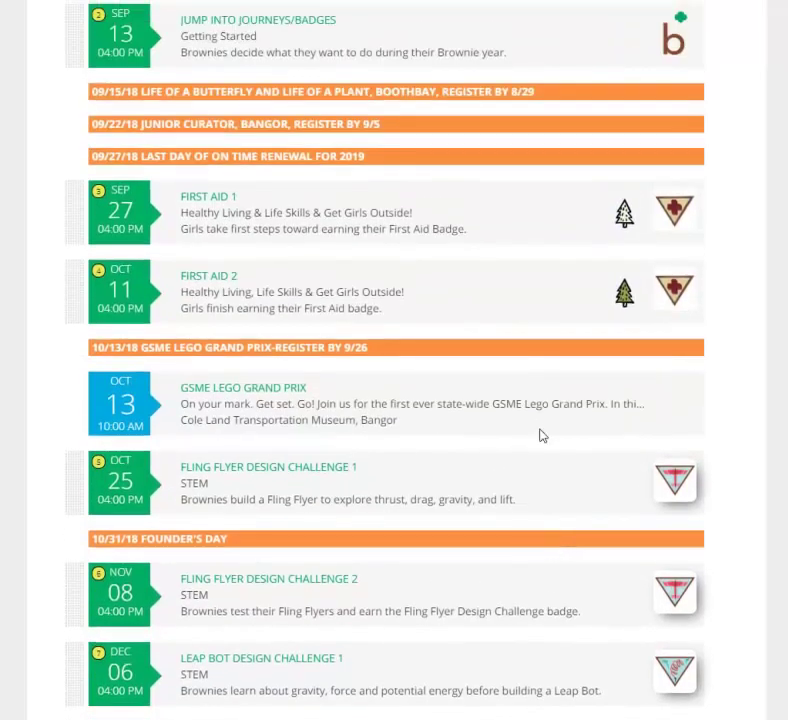
pyautogui.scroll(1, 541, 435)
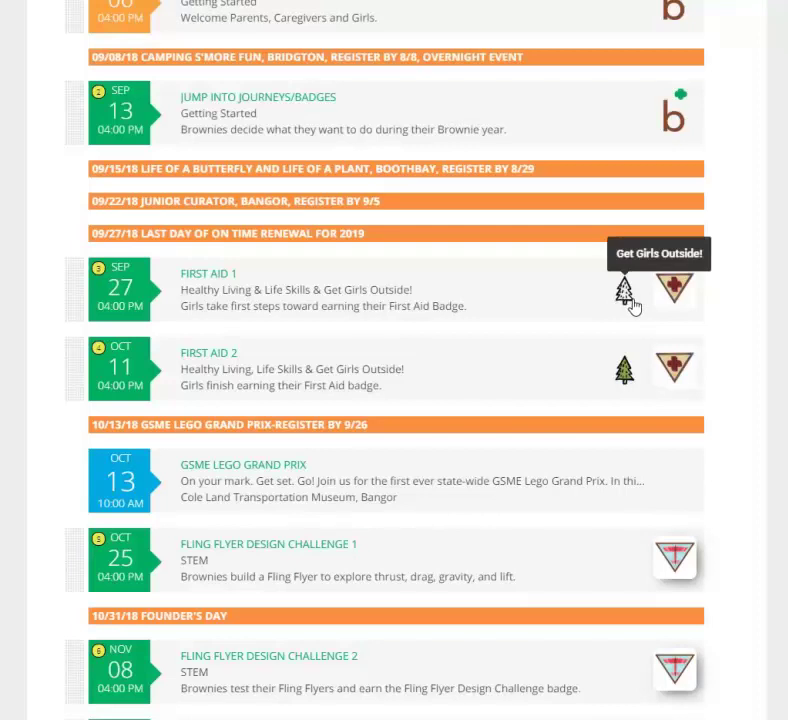
pyautogui.scroll(5, 535, 306)
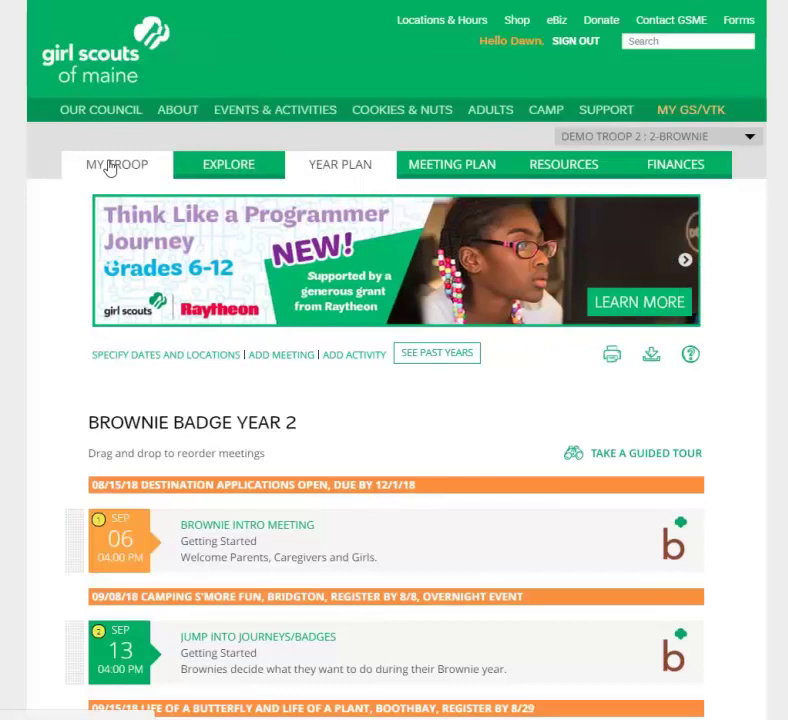
# Step: View the troop's volunteer contact list, and examine the agenda of the September 6 Brownie Intro Meeting plan
pyautogui.click(114, 171)
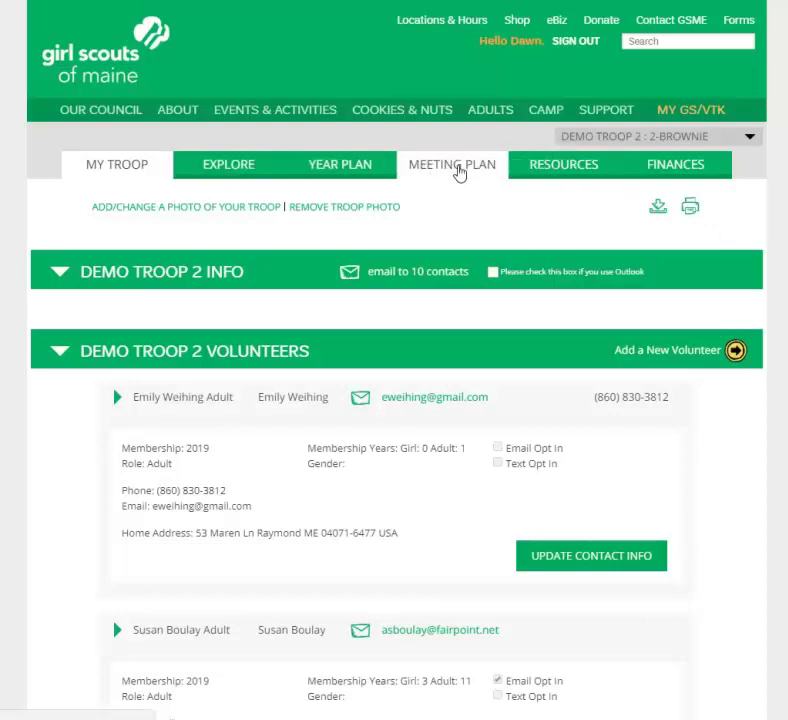
pyautogui.click(458, 173)
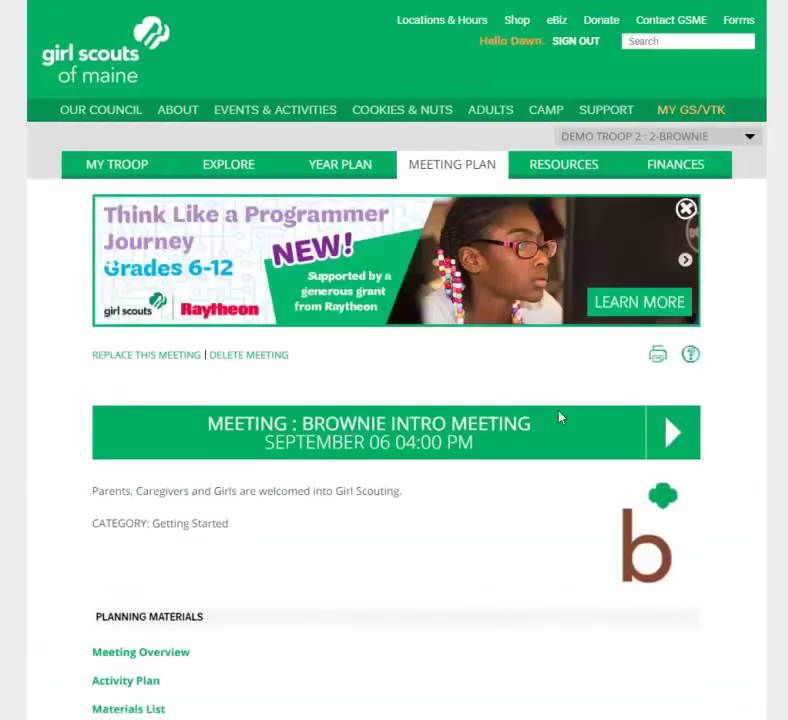
pyautogui.scroll(-7, 515, 459)
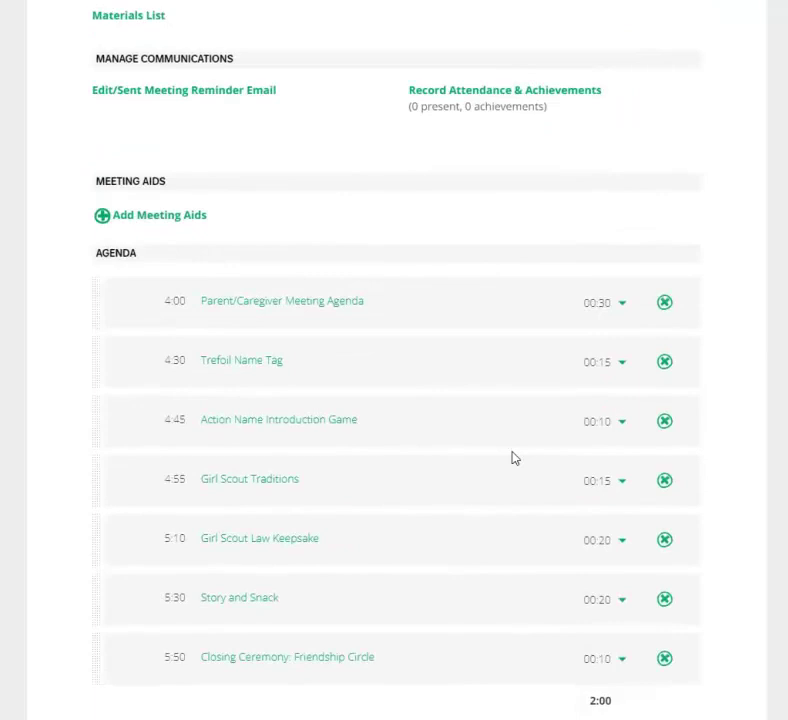
pyautogui.scroll(-1, 515, 459)
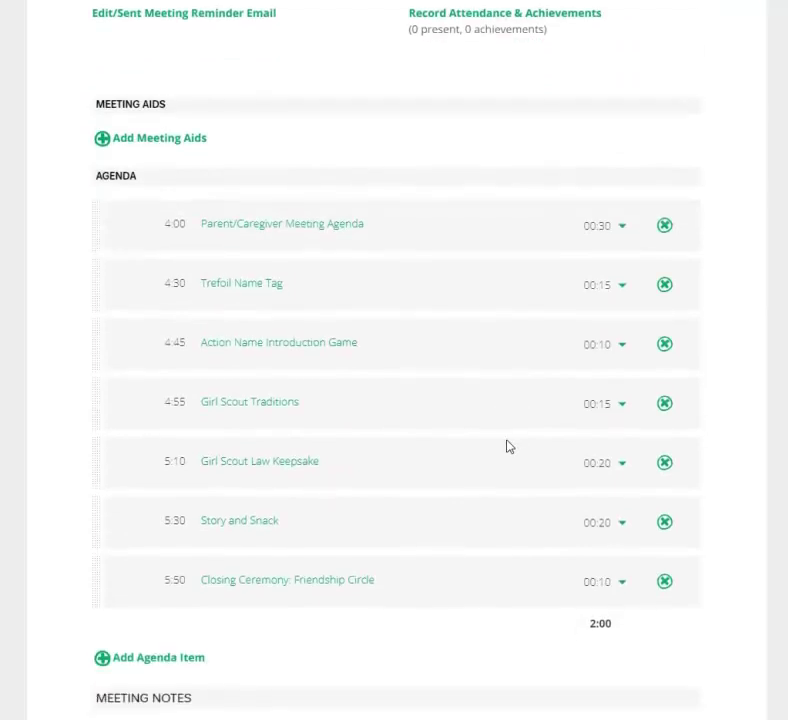
pyautogui.scroll(8, 507, 446)
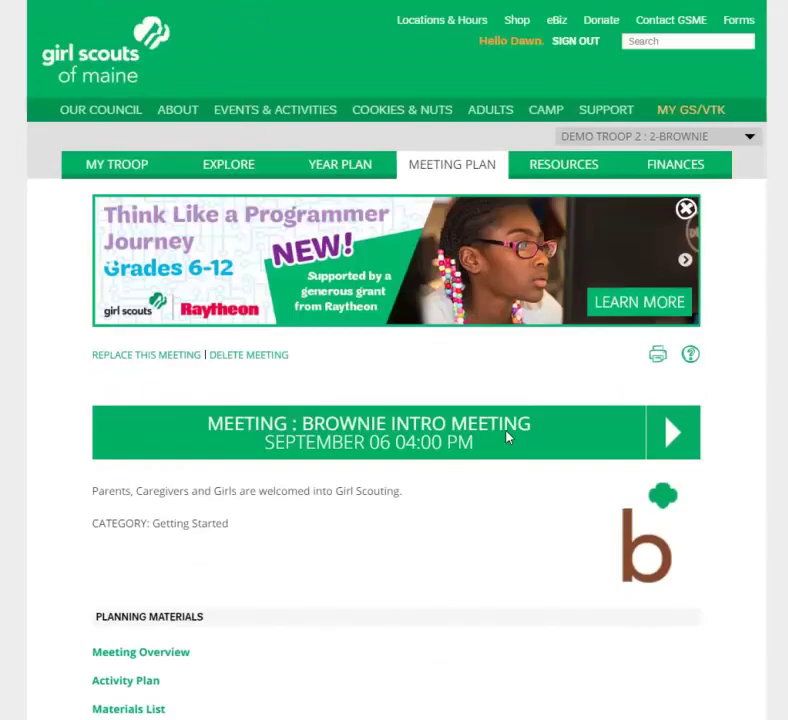
# Step: Read the materials list of the Brownie Intro Meeting and close it
pyautogui.scroll(-4, 507, 436)
pyautogui.scroll(-1, 445, 408)
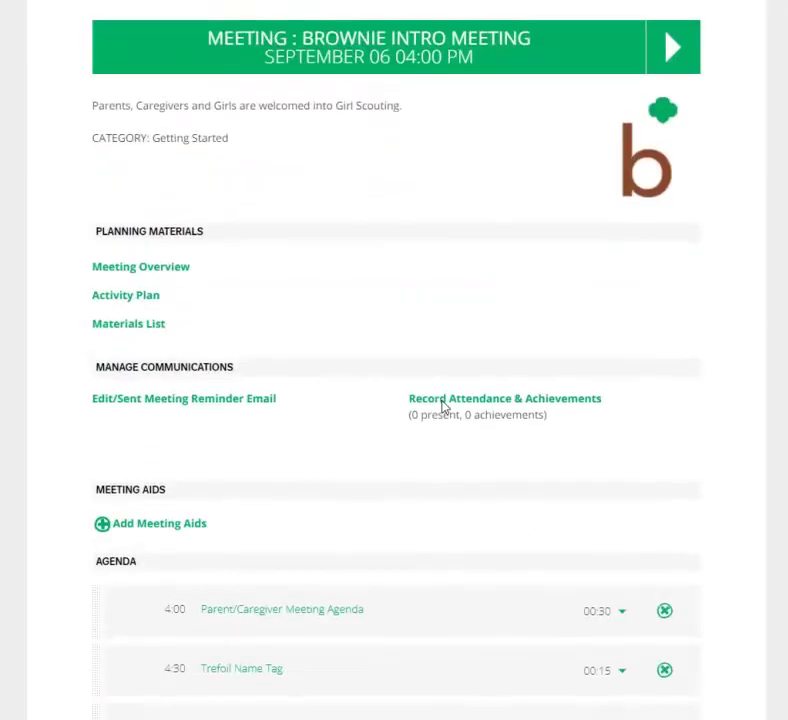
pyautogui.click(131, 325)
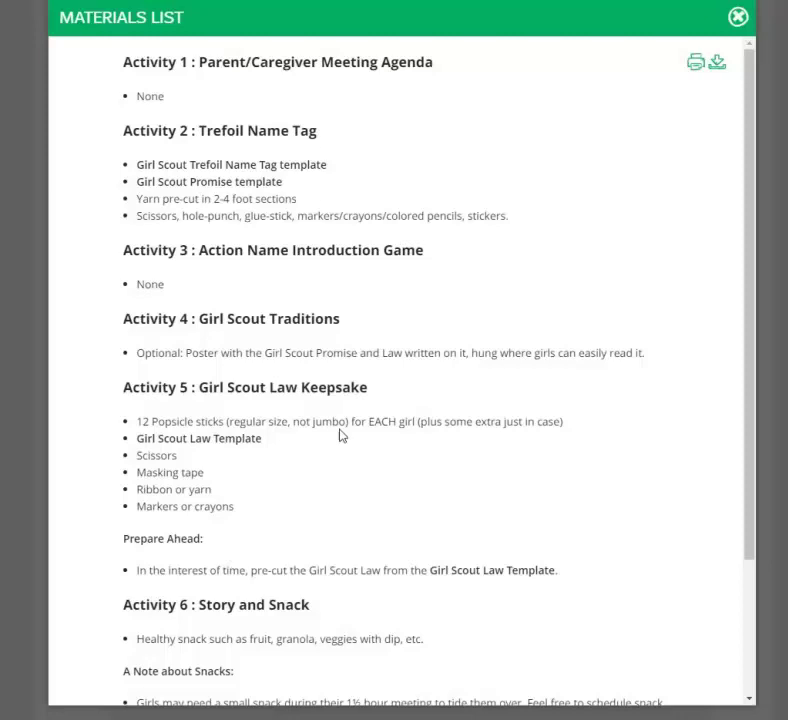
pyautogui.click(738, 18)
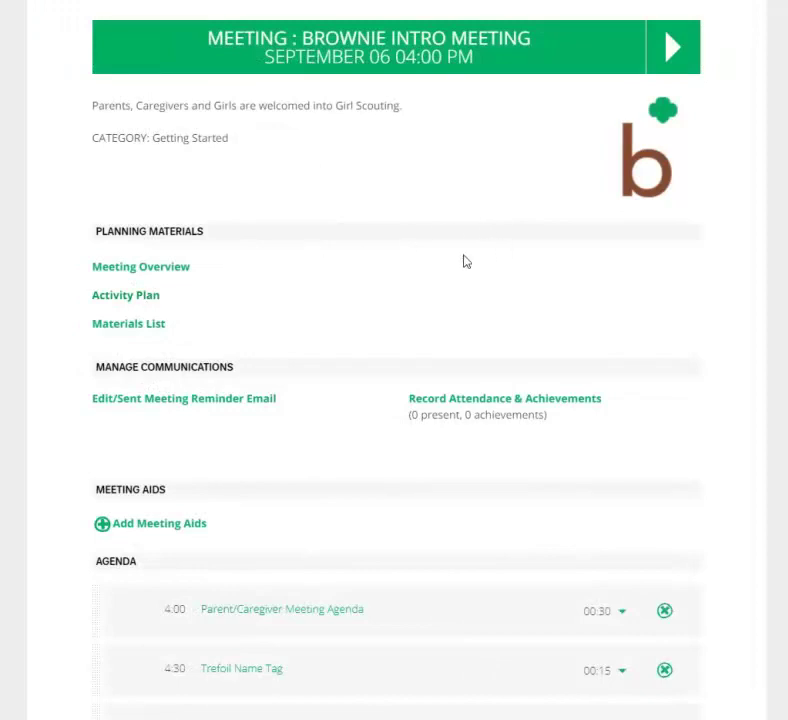
# Step: Open the Resources section and look over the Brownie links and the resource categories below them
pyautogui.scroll(3, 540, 302)
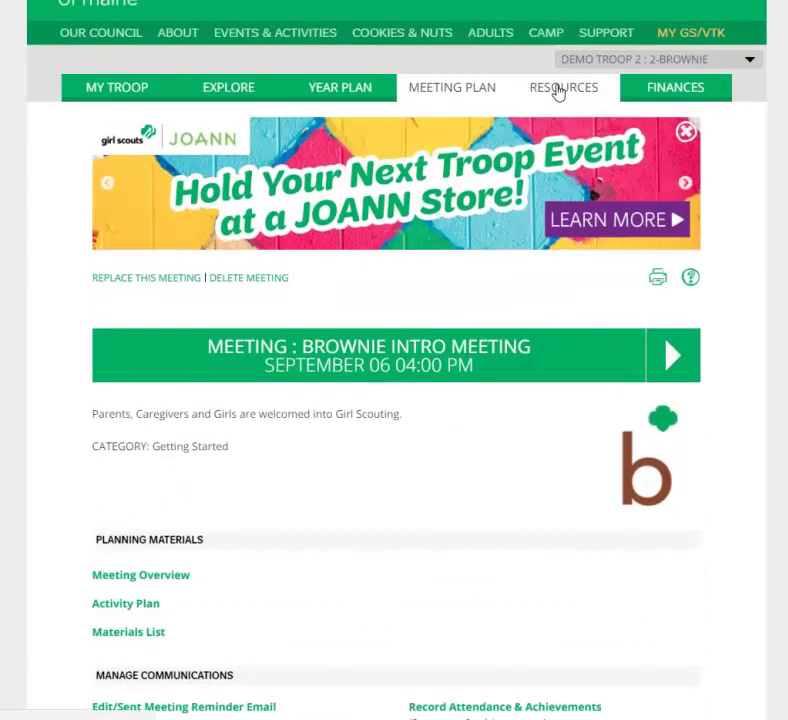
pyautogui.click(559, 91)
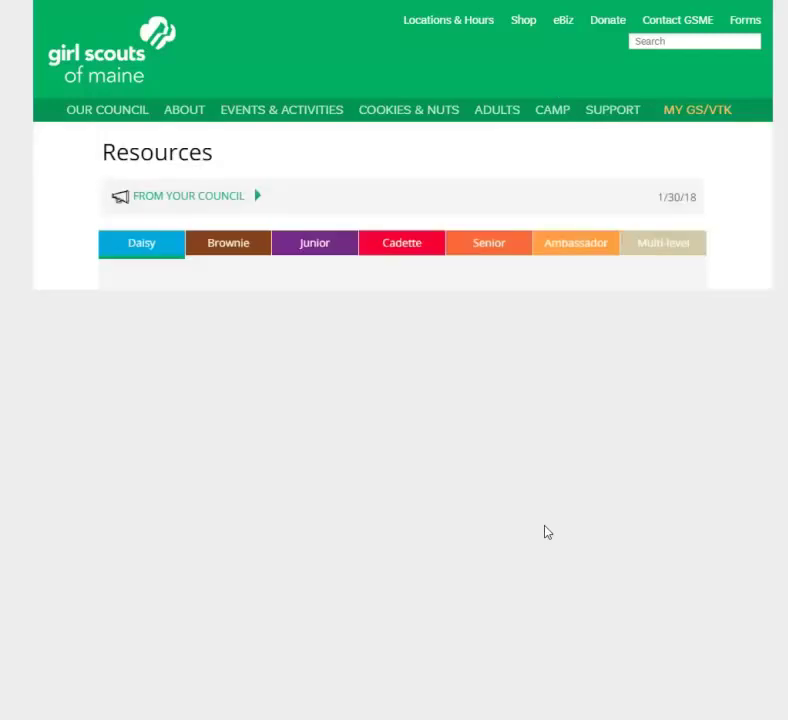
pyautogui.scroll(-2, 531, 461)
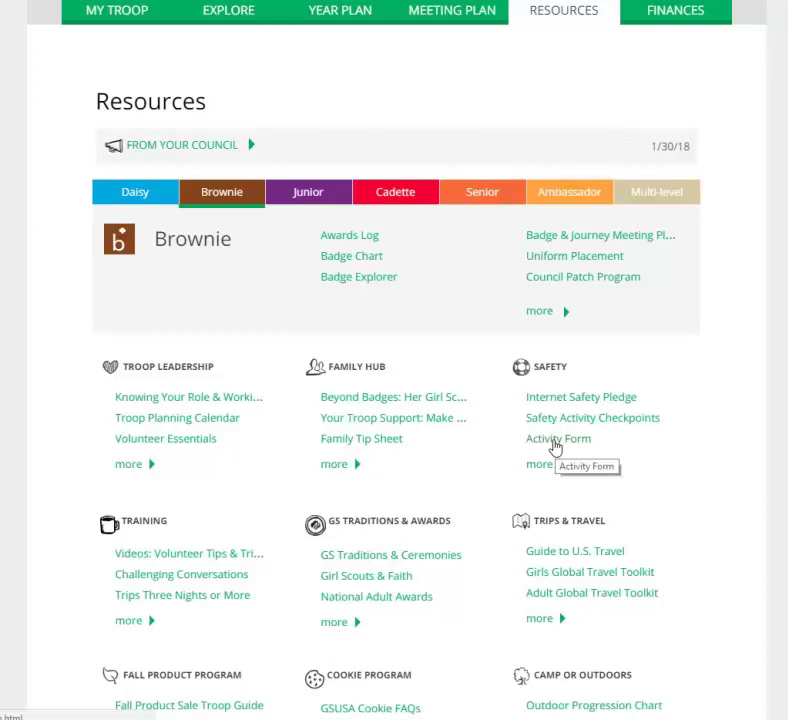
# Step: Open the Brownie Awards Log and examine its skill-building badges, progressive badges, Journey awards and additional awards
pyautogui.click(357, 240)
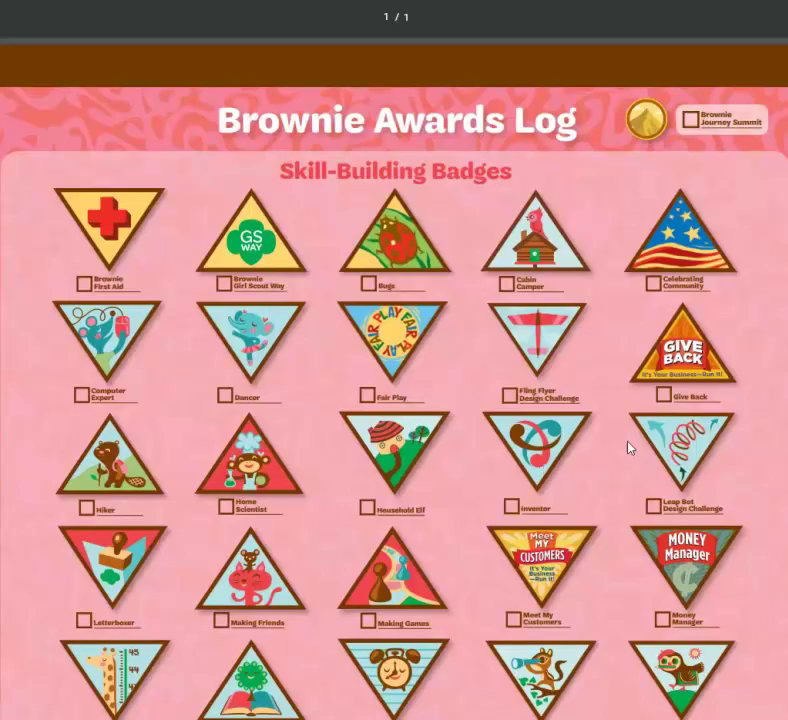
pyautogui.scroll(-1, 680, 455)
pyautogui.scroll(-1, 680, 455)
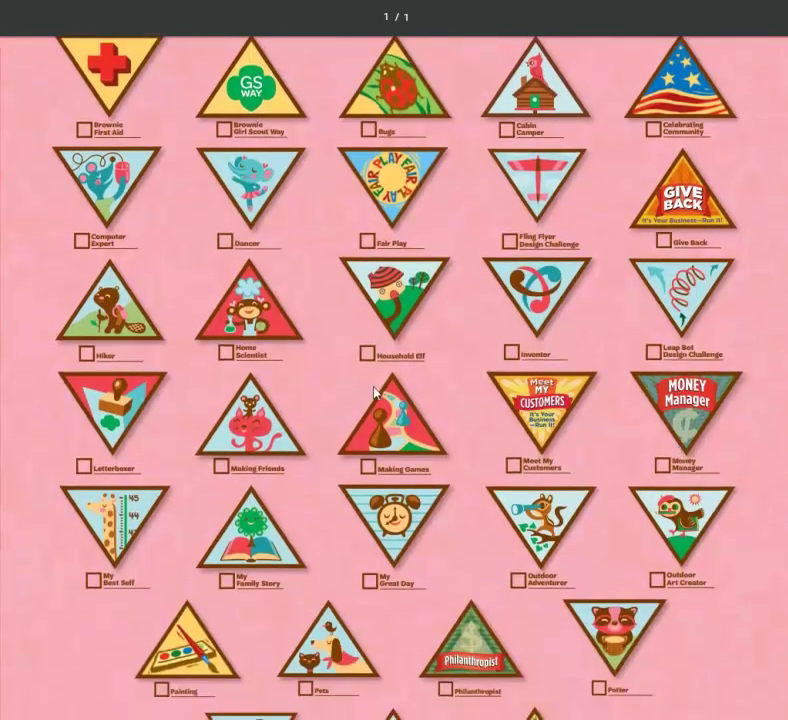
pyautogui.scroll(-3, 700, 560)
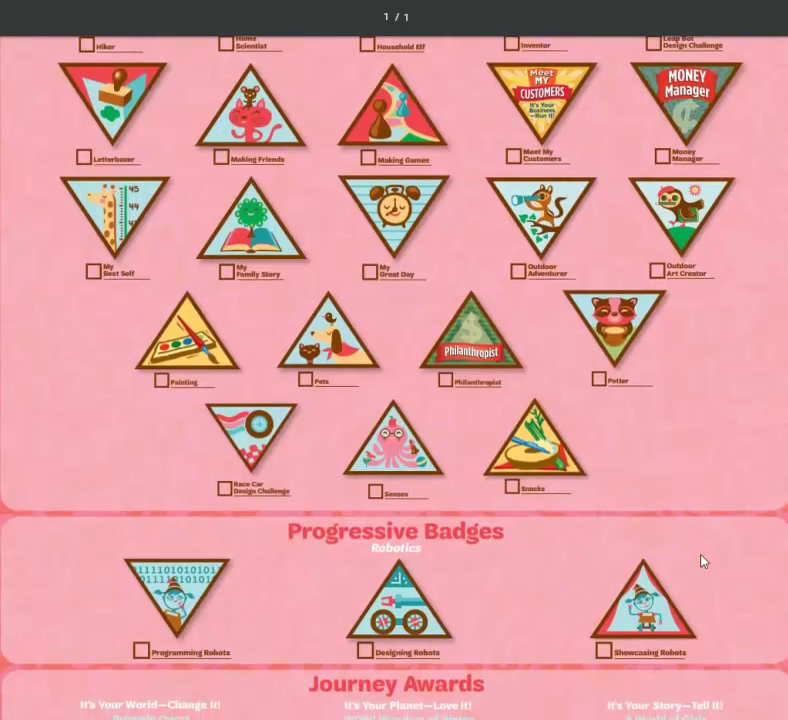
pyautogui.scroll(-6, 701, 560)
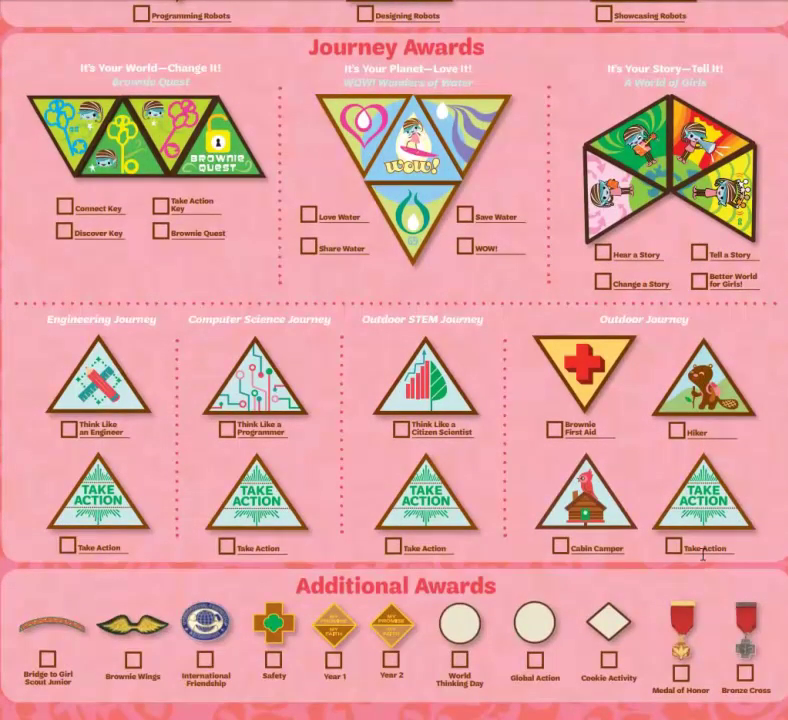
# Step: Look back over the Journey awards, progressive badges and skill-building badges in the Brownie Awards Log, and return to the Resources page
pyautogui.scroll(2, 703, 556)
pyautogui.scroll(5, 702, 560)
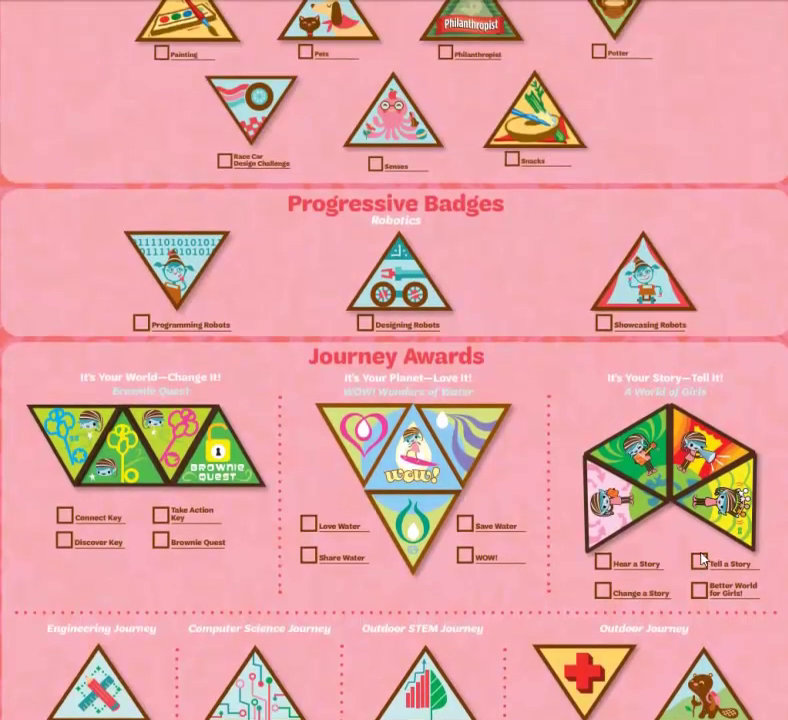
pyautogui.scroll(3, 703, 558)
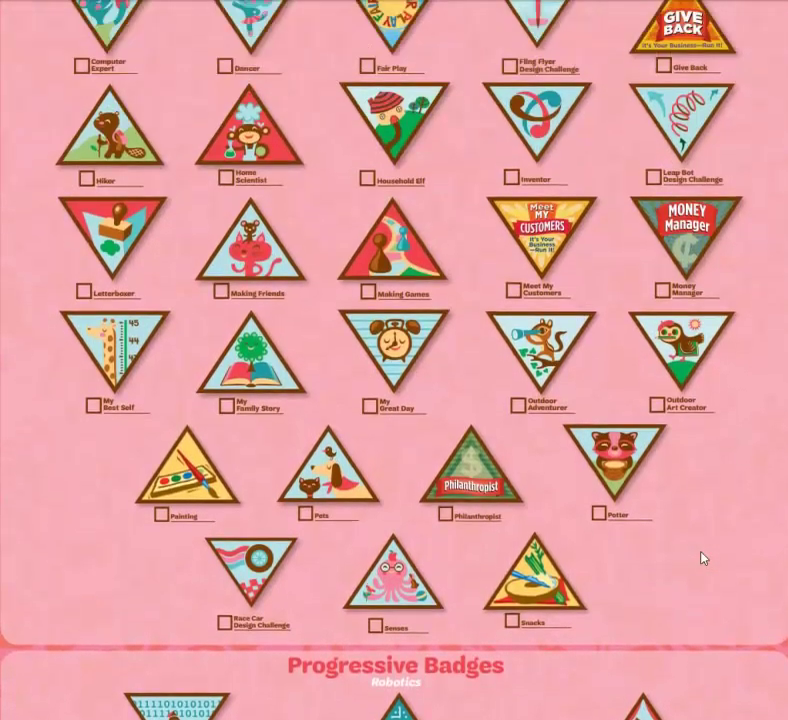
pyautogui.scroll(5, 668, 499)
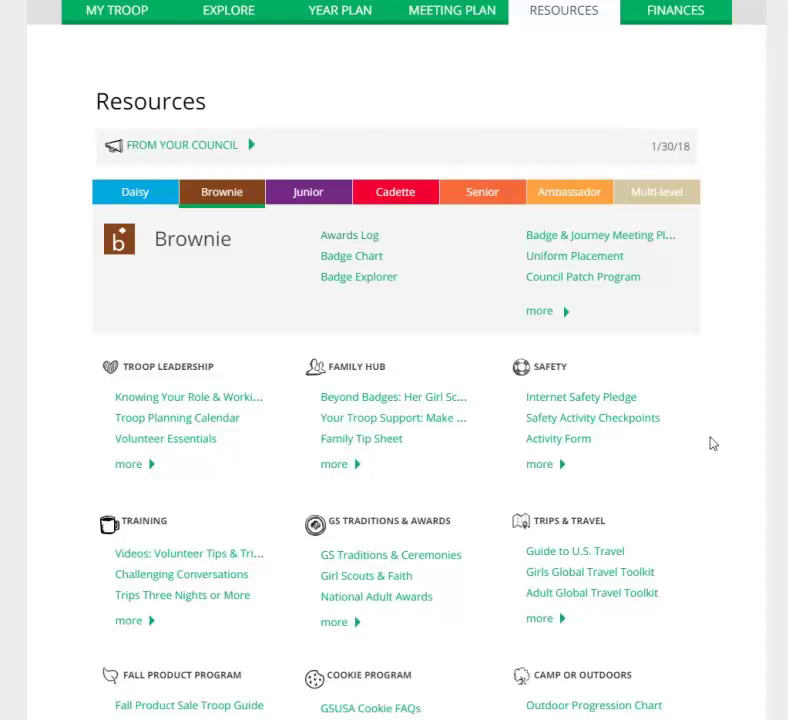
# Step: Open the Finances section and examine the income, expenses and financial summary of the Annual Troop Finance Report 2017 - 2018
pyautogui.scroll(2, 713, 443)
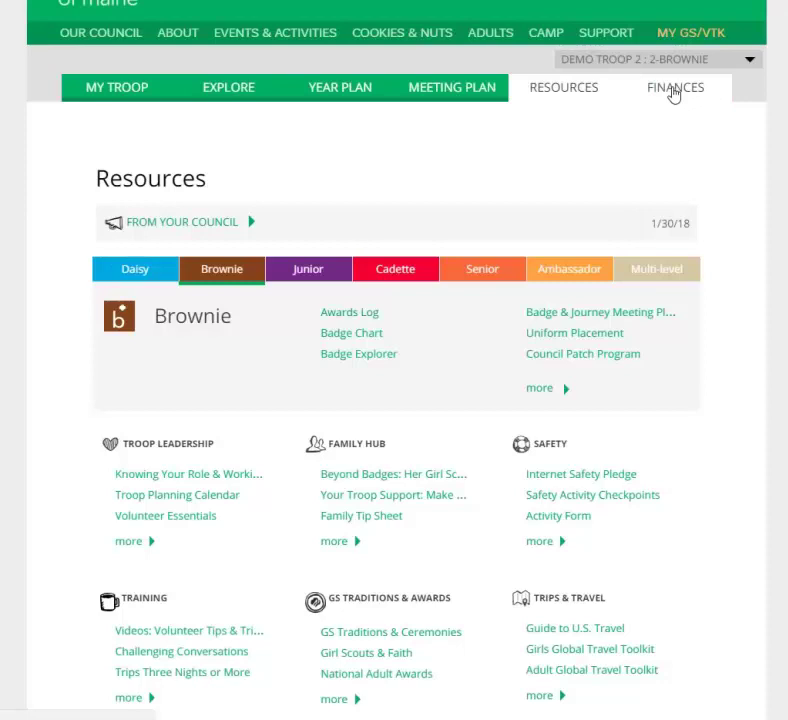
pyautogui.click(674, 92)
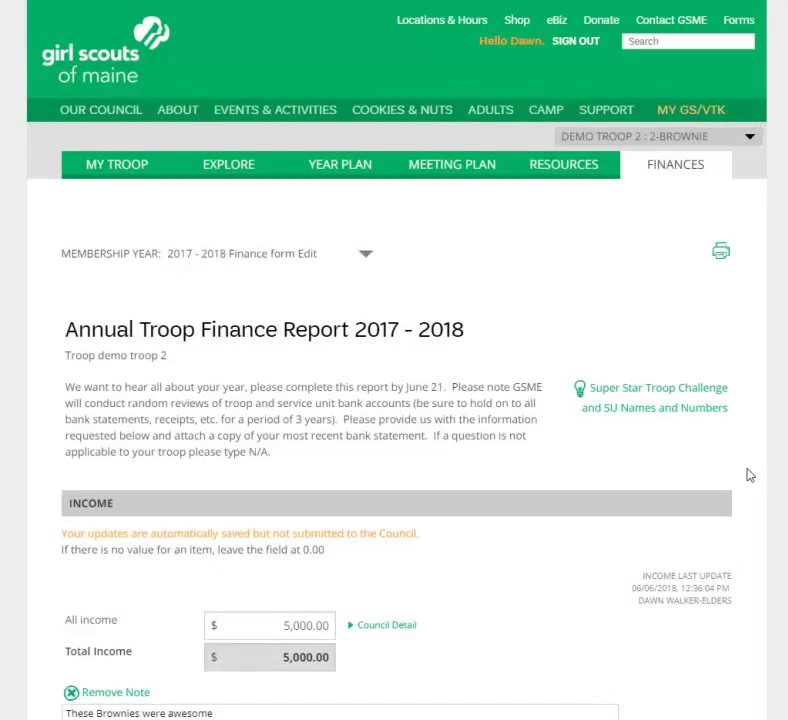
pyautogui.scroll(-2, 750, 475)
pyautogui.scroll(-2, 750, 475)
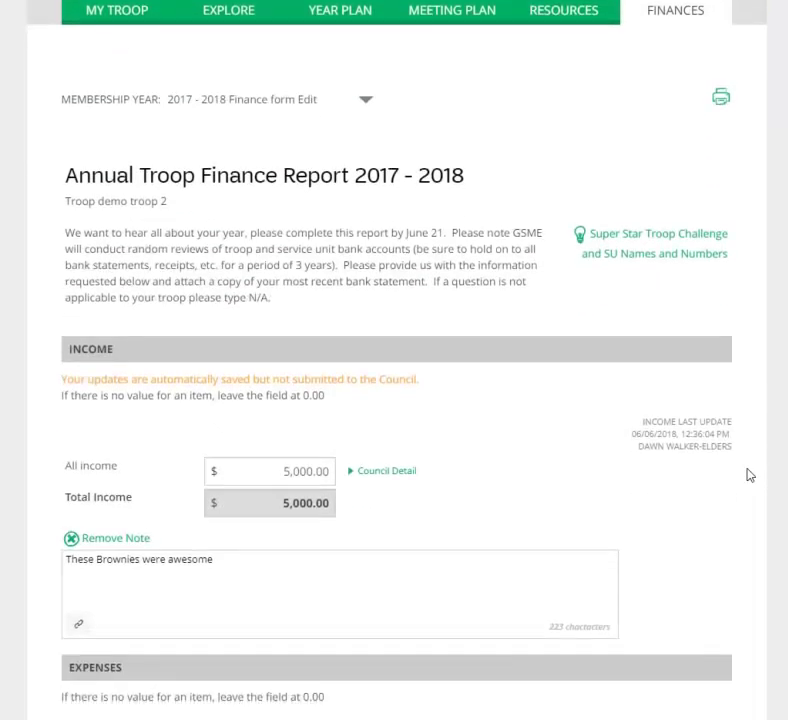
pyautogui.scroll(-2, 750, 475)
pyautogui.scroll(-4, 750, 475)
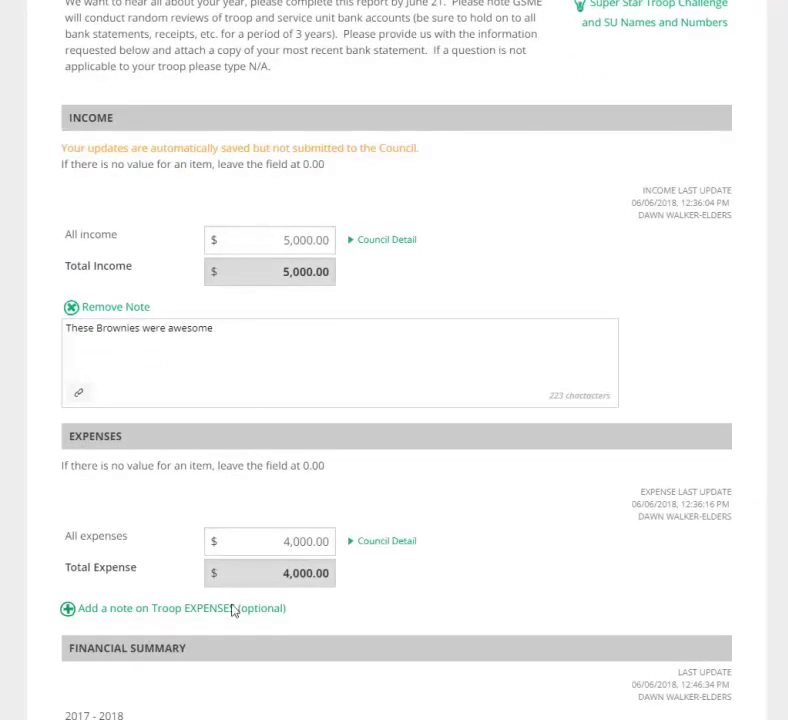
pyautogui.scroll(-10, 565, 557)
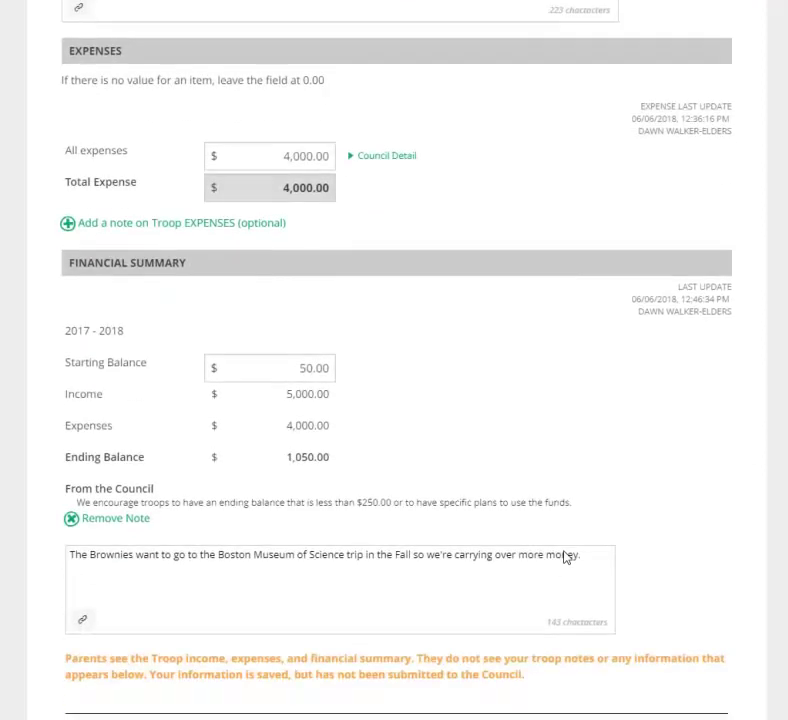
pyautogui.scroll(-2, 512, 477)
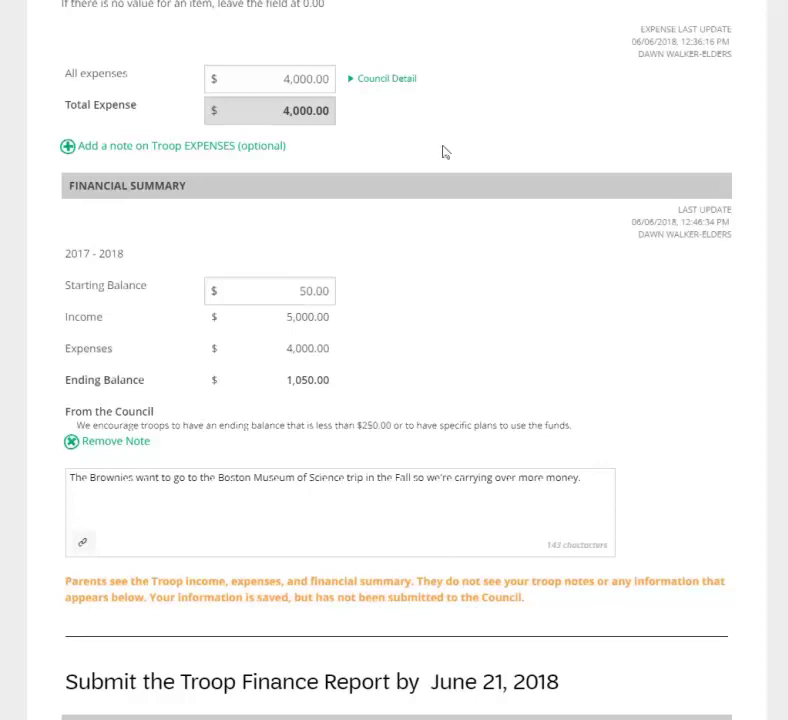
# Step: Go back to the beginning of the finance report and review its introductory instructions and income section
pyautogui.scroll(3, 613, 347)
pyautogui.scroll(3, 623, 350)
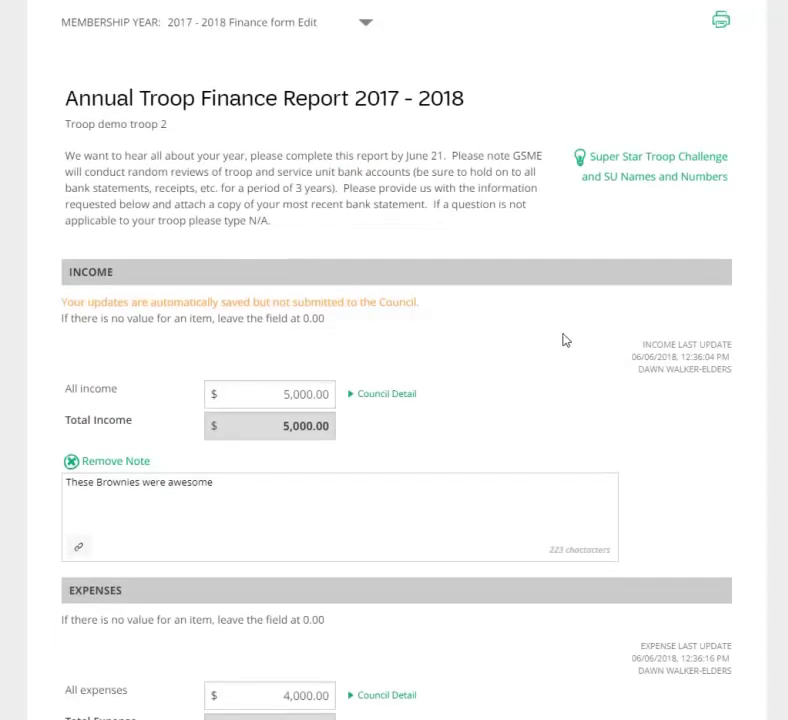
pyautogui.scroll(1, 563, 340)
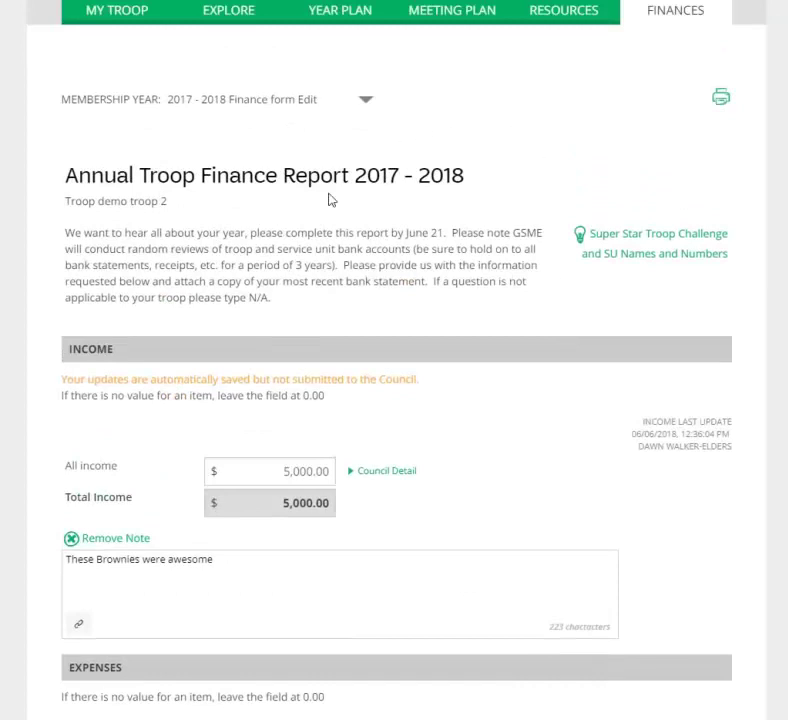
pyautogui.scroll(-1, 520, 461)
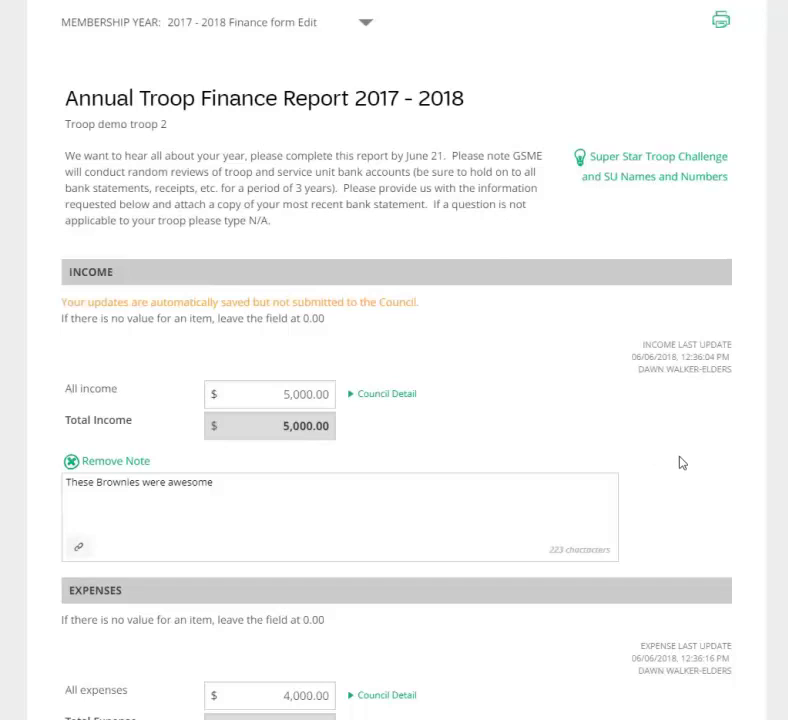
# Step: Examine the report's submission part, covering the bank information, checking account signers, troop status and service unit
pyautogui.scroll(-3, 700, 461)
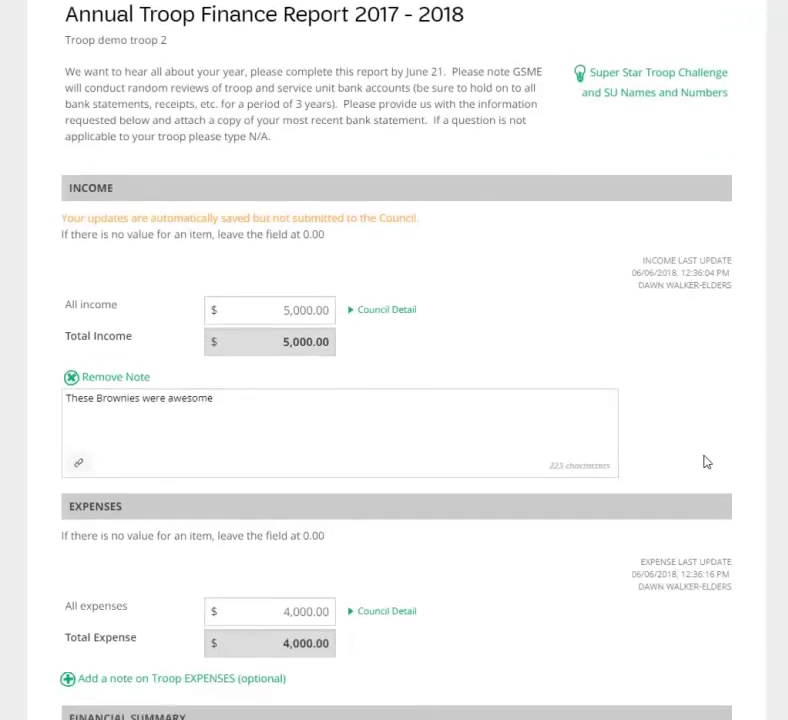
pyautogui.scroll(-2, 706, 461)
pyautogui.scroll(-5, 706, 461)
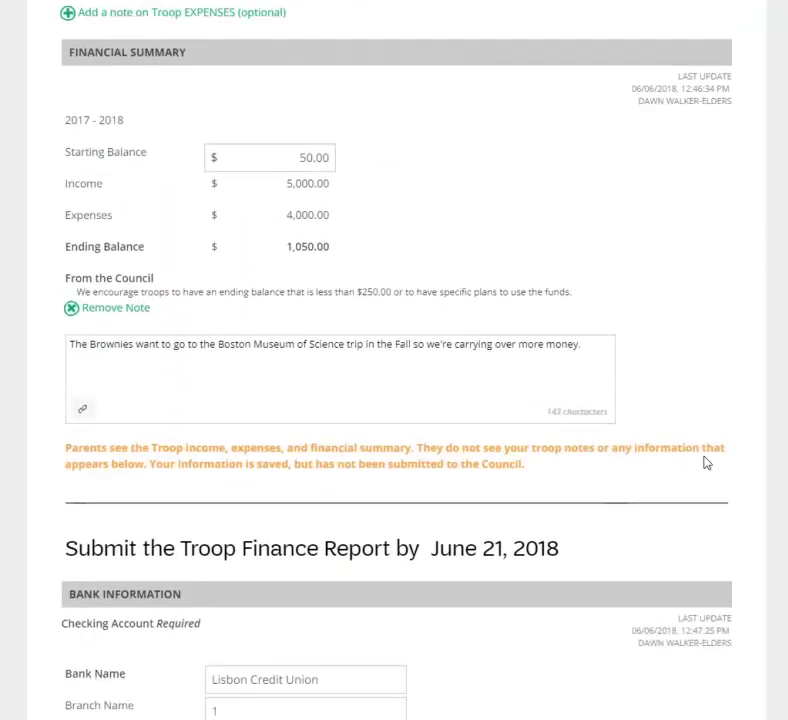
pyautogui.scroll(-5, 712, 460)
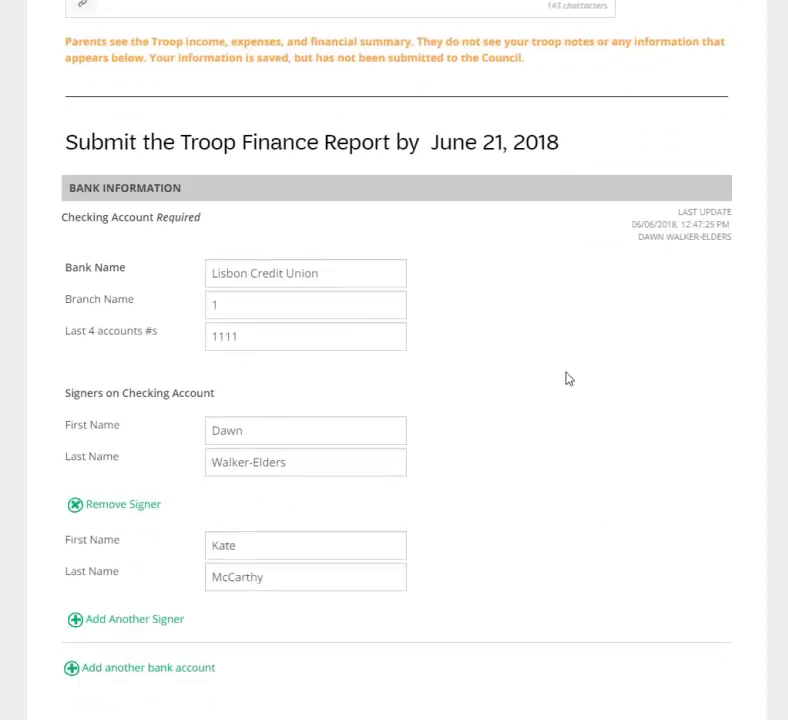
pyautogui.scroll(-5, 565, 377)
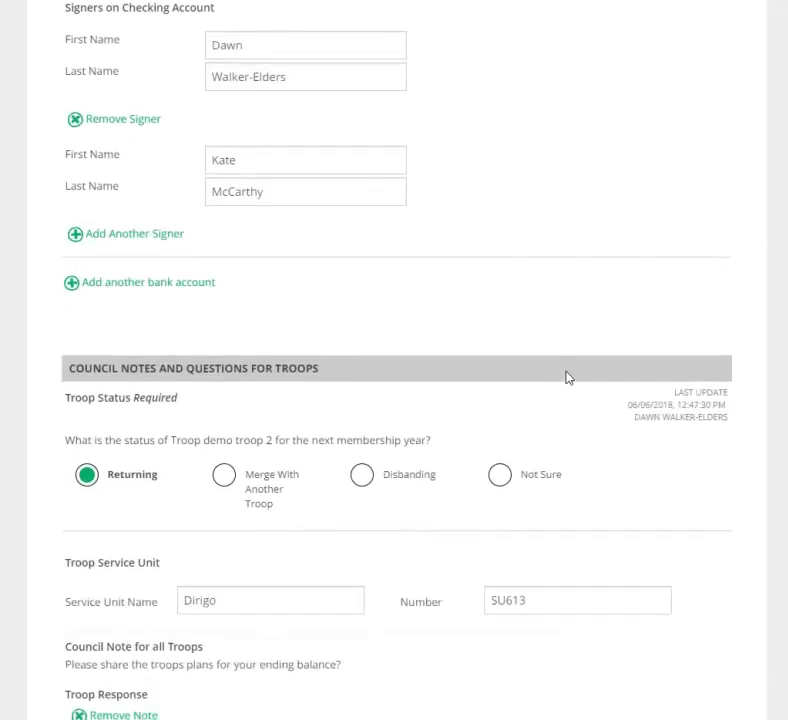
# Step: Read the council questions and troop responses on the ending balance, year plan, Journeys, badges, events and favorite activities
pyautogui.scroll(-2, 565, 377)
pyautogui.scroll(-1, 565, 377)
pyautogui.scroll(-5, 490, 475)
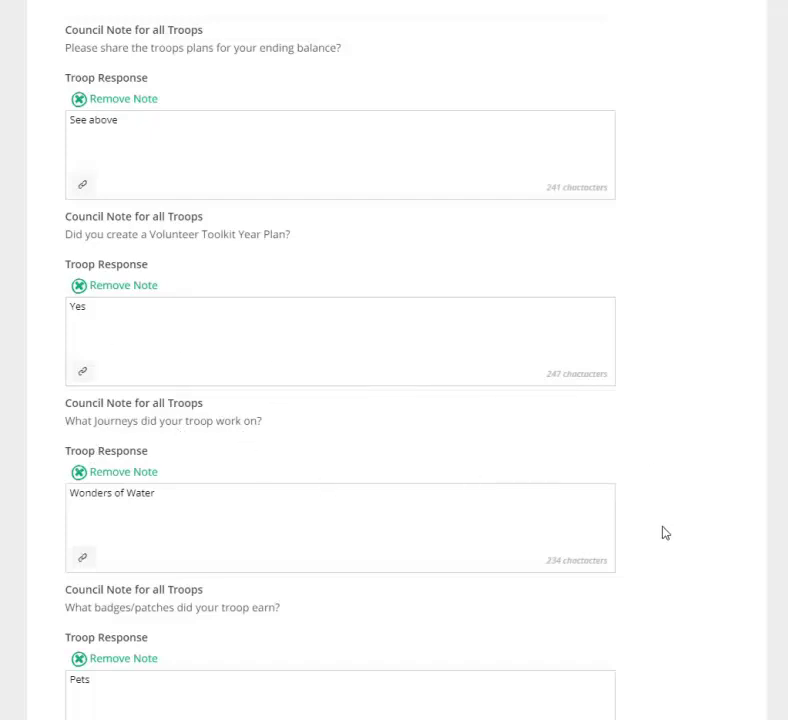
pyautogui.scroll(-6, 662, 533)
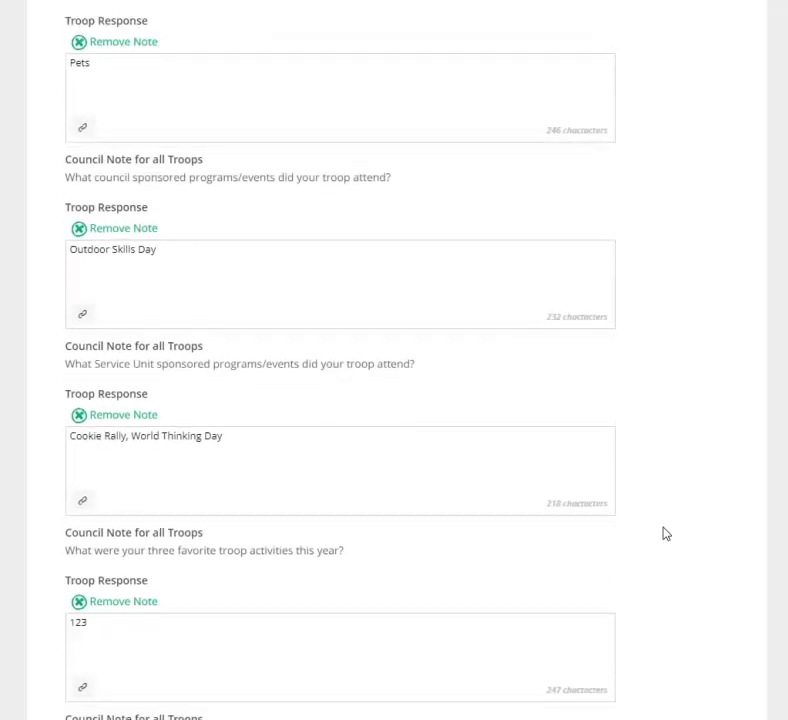
pyautogui.scroll(-1, 666, 533)
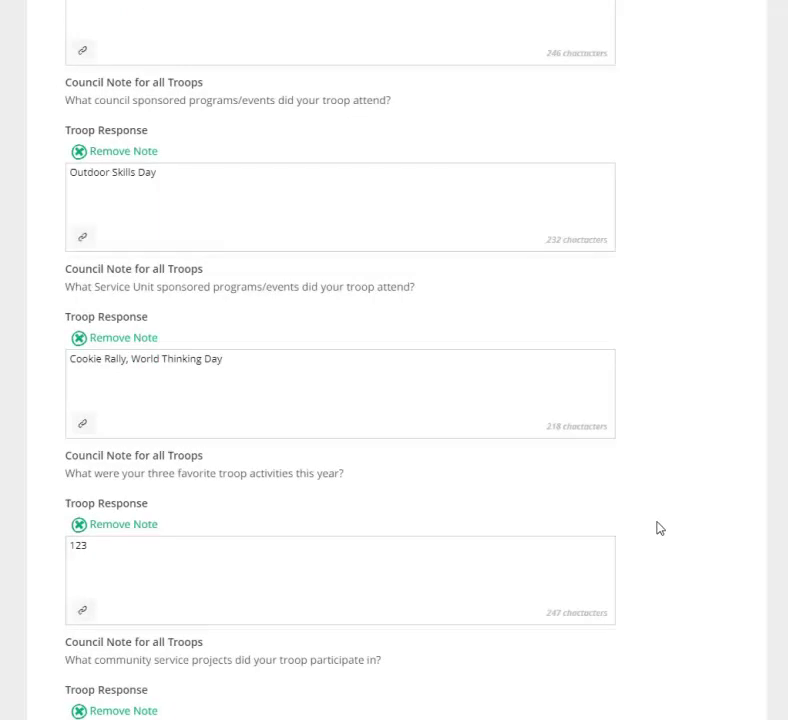
# Step: Return from the council questions through the financial summary to the heading of the Annual Troop Finance Report
pyautogui.scroll(7, 659, 527)
pyautogui.scroll(6, 659, 527)
pyautogui.scroll(9, 690, 513)
pyautogui.scroll(1, 690, 513)
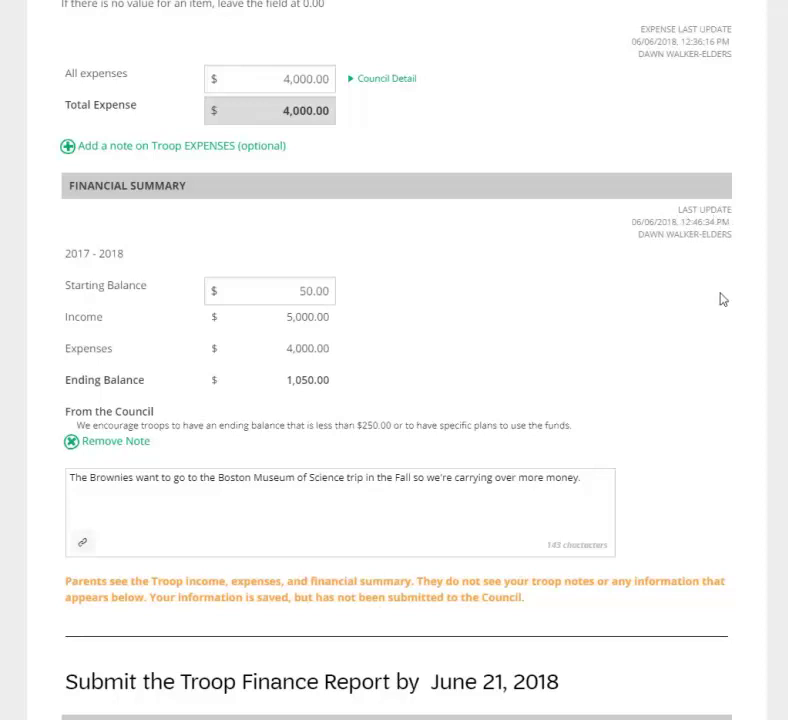
pyautogui.scroll(5, 721, 299)
pyautogui.scroll(3, 726, 299)
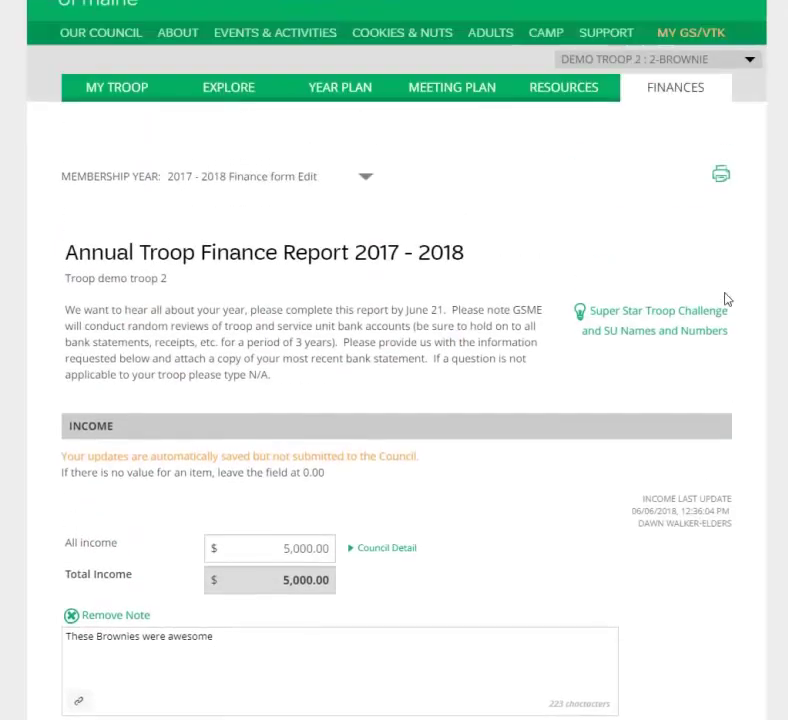